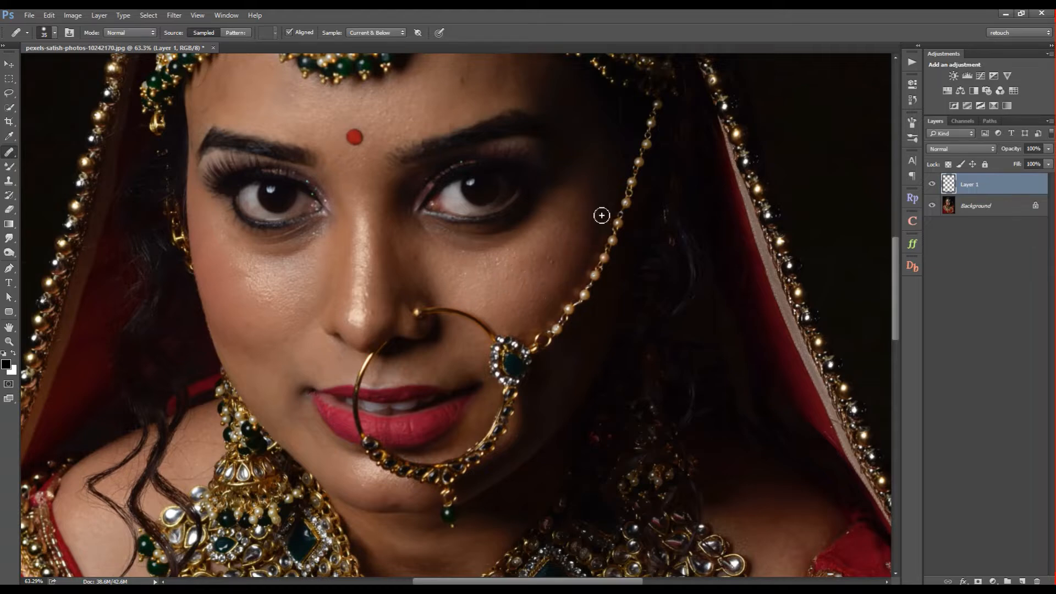
- Examine the portrait up close across the forehead, face, necklace, outfit and hennaed hand
{"action": "mouse_move", "coordinate": [540, 290]}
{"action": "left_mouse_down"}
{"action": "mouse_move", "coordinate": [555, 363]}
{"action": "mouse_move", "coordinate": [543, 423]}
{"action": "left_mouse_up"}
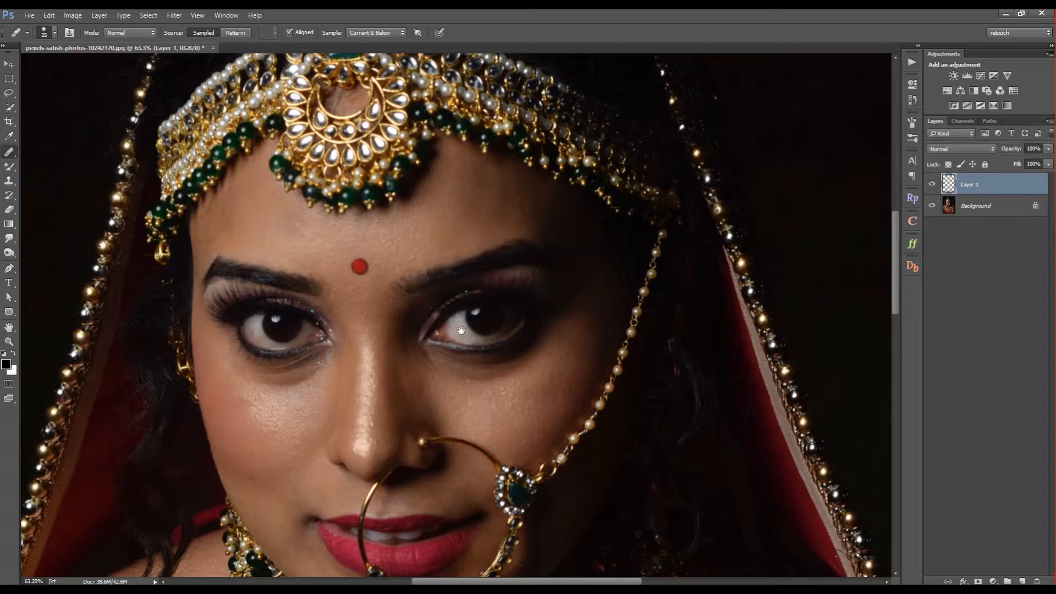
{"action": "left_click_drag", "start_coordinate": [461, 330], "coordinate": [491, 237]}
{"action": "left_click_drag", "start_coordinate": [477, 467], "coordinate": [493, 232]}
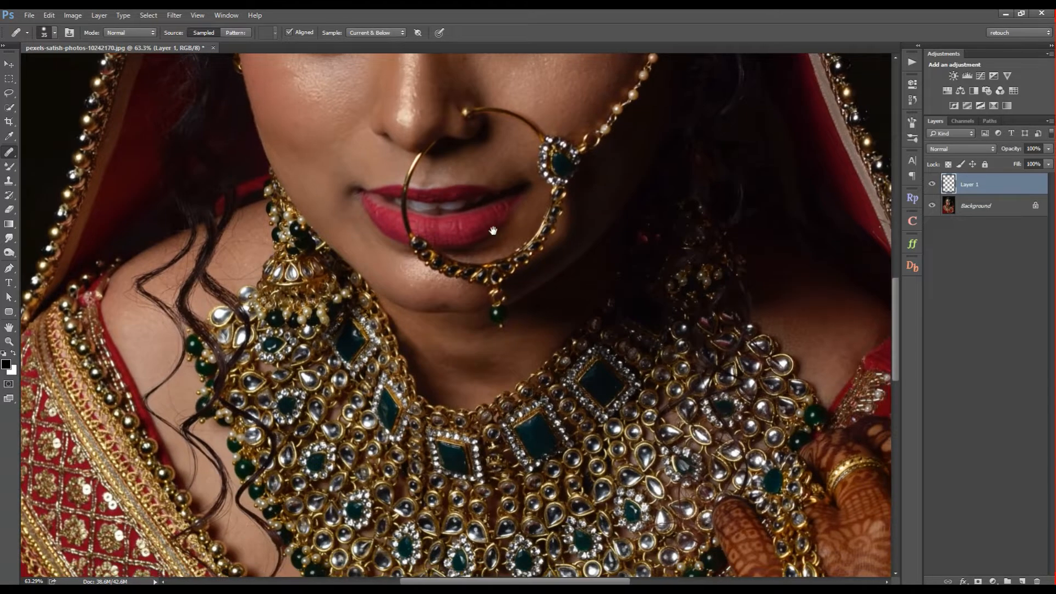
{"action": "left_click_drag", "start_coordinate": [581, 329], "coordinate": [408, 194]}
{"action": "left_click_drag", "start_coordinate": [506, 490], "coordinate": [476, 238]}
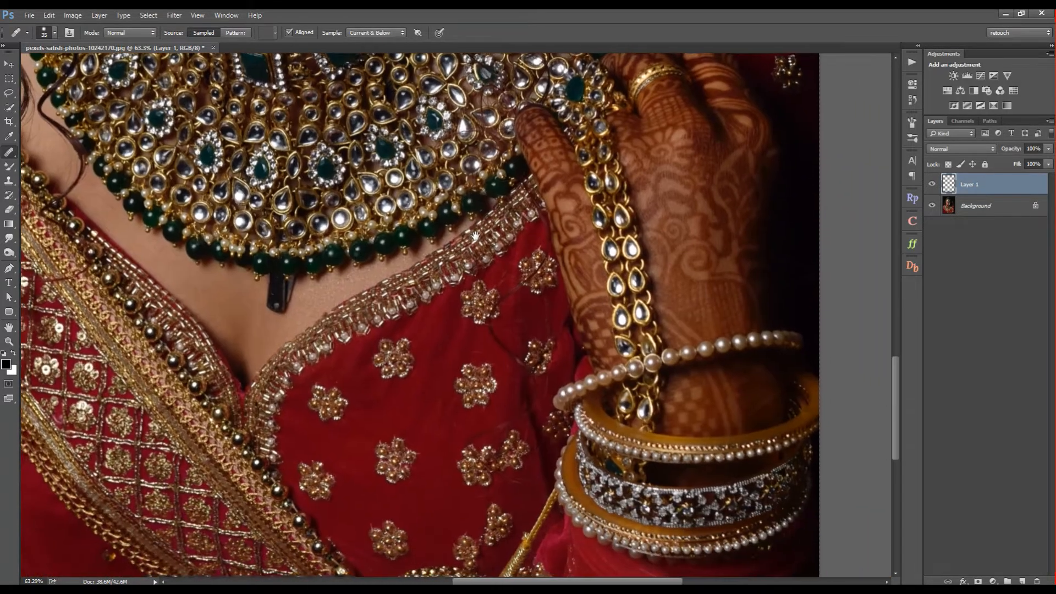
{"action": "left_click_drag", "start_coordinate": [135, 226], "coordinate": [623, 297]}
{"action": "left_click_drag", "start_coordinate": [594, 72], "coordinate": [460, 292]}
{"action": "left_click_drag", "start_coordinate": [499, 151], "coordinate": [549, 227]}
{"action": "key", "text": "z"}
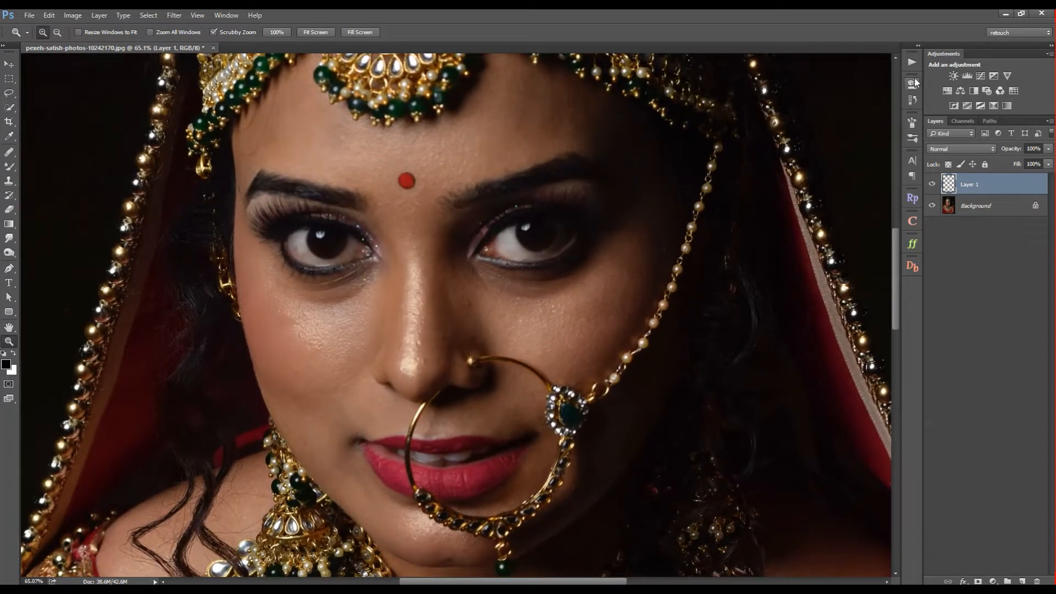
- Run the Remove Dark Circles action and accept its High Pass radius
{"action": "left_click", "coordinate": [912, 62]}
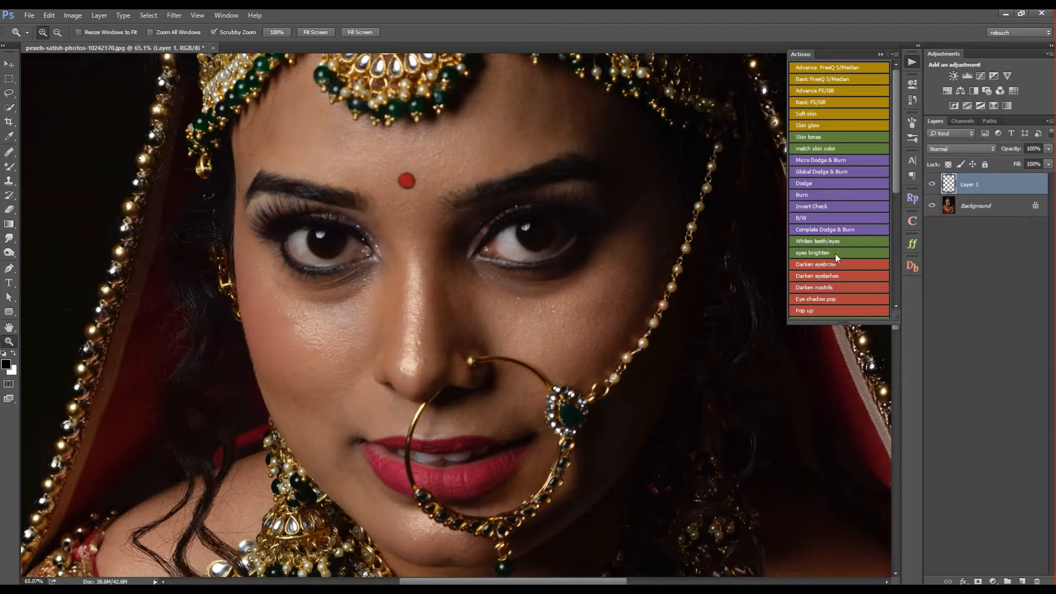
{"action": "left_click_drag", "start_coordinate": [834, 331], "coordinate": [830, 358]}
{"action": "left_click", "coordinate": [838, 323]}
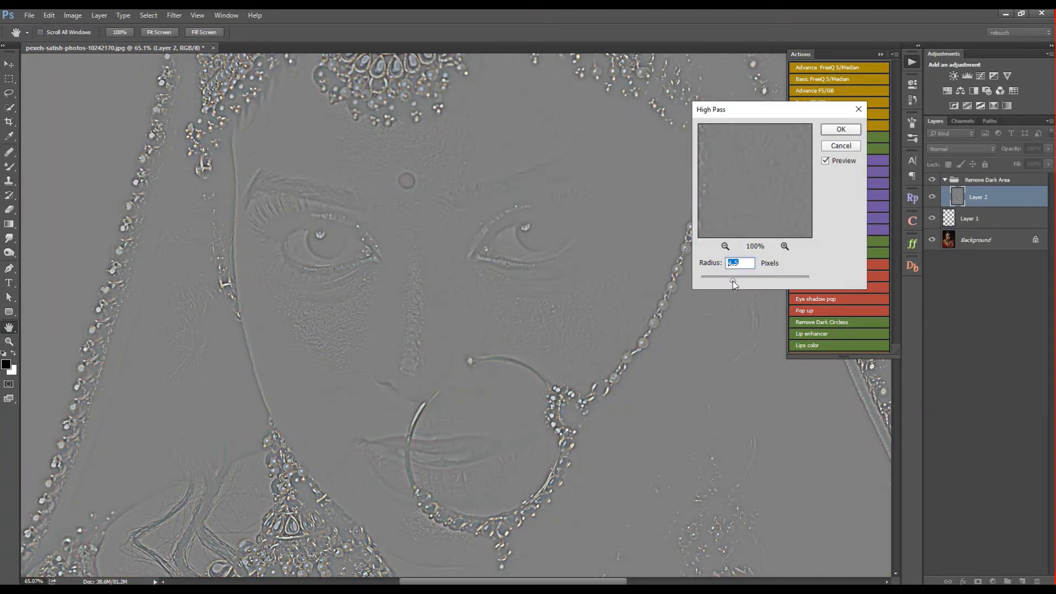
{"action": "left_click", "coordinate": [840, 130]}
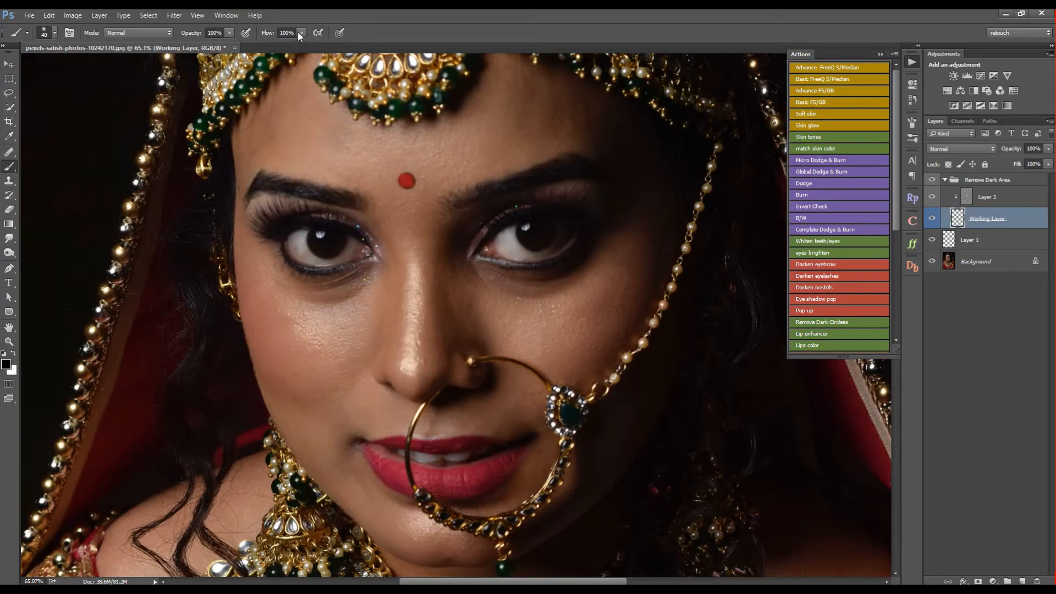
- Set the brush flow to 5% and paint sampled cheek skin tone over the dark area under the chain-side eye
{"action": "type", "text": "5"}
{"action": "key", "text": "Return"}
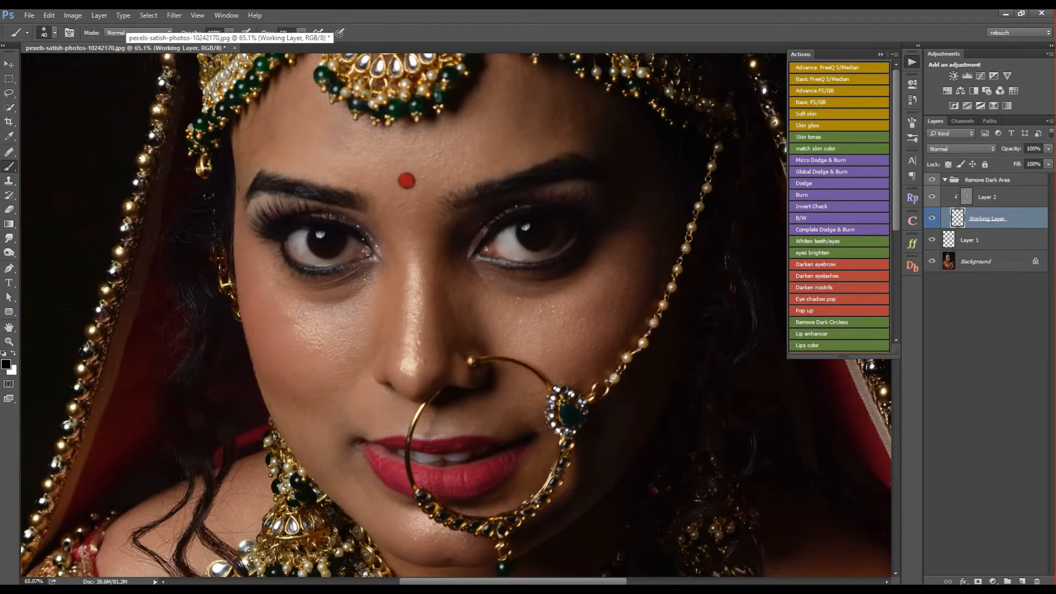
{"action": "left_click", "coordinate": [536, 312], "text": "alt"}
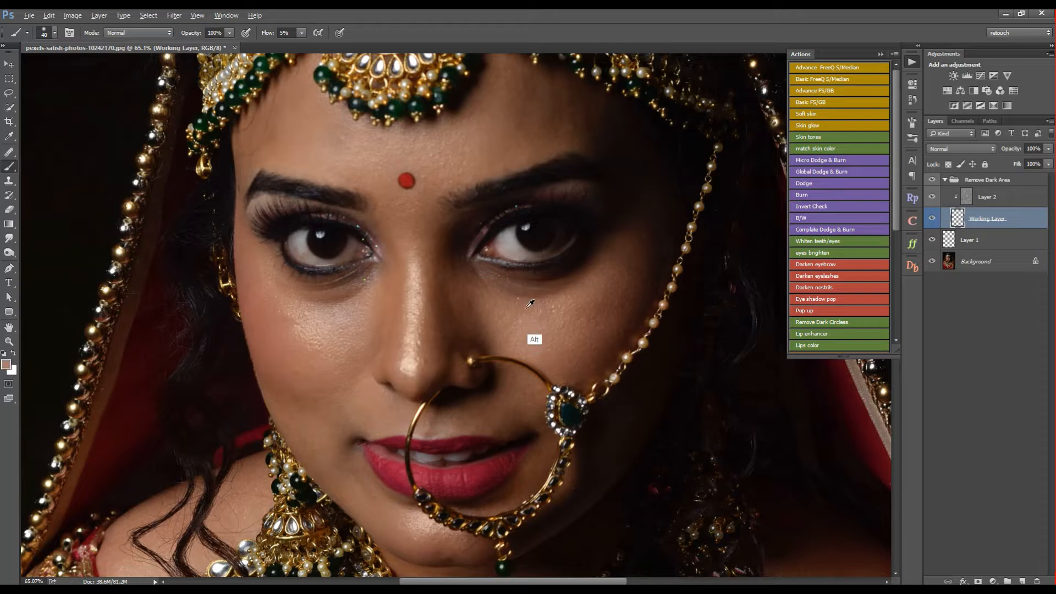
{"action": "left_click_drag", "start_coordinate": [526, 308], "coordinate": [561, 314]}
{"action": "left_click", "coordinate": [481, 279], "text": "alt"}
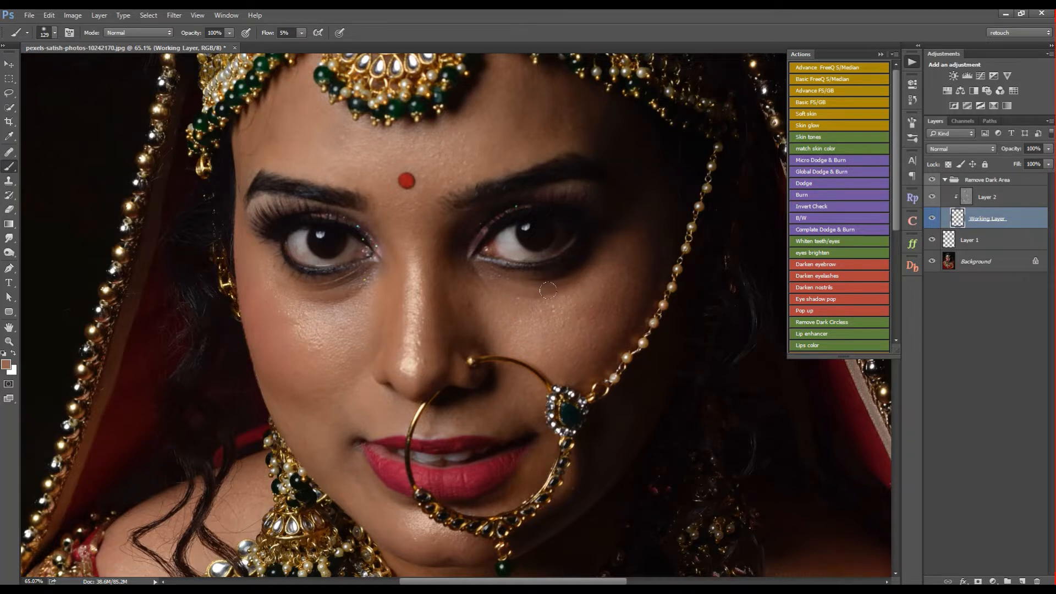
- Reduce the brush size and lighten the dark areas under both eyes with sampled skin tones
{"action": "key", "text": "bracketleft"}
{"action": "key", "text": "bracketleft"}
{"action": "key", "text": "super"}
{"action": "key", "text": "super"}
{"action": "left_click", "coordinate": [572, 301], "text": "alt"}
{"action": "left_click", "coordinate": [344, 329], "text": "alt"}
{"action": "left_click_drag", "start_coordinate": [345, 296], "coordinate": [346, 291]}
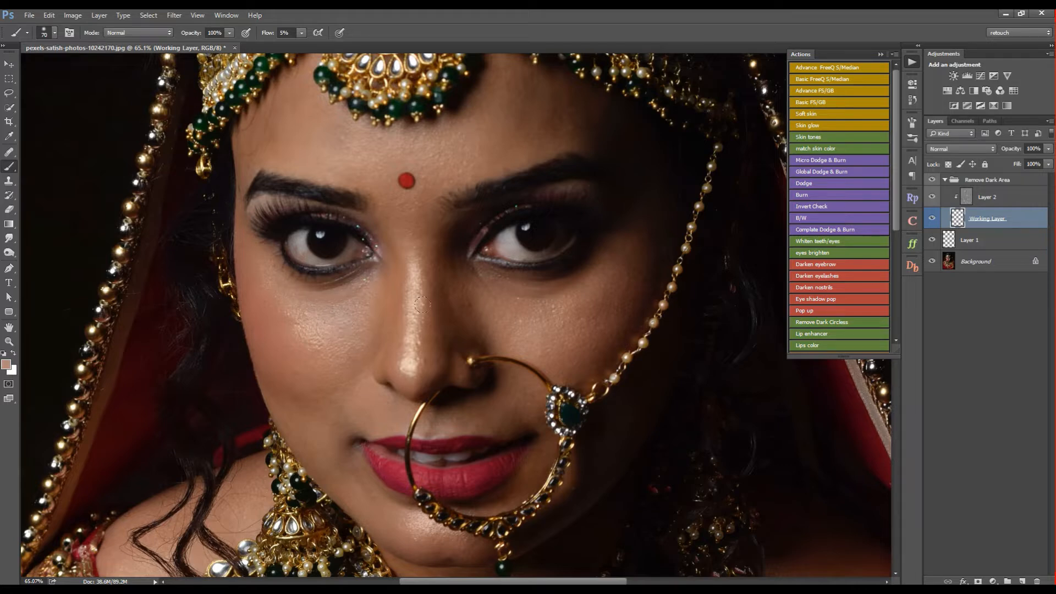
- Compare the face before and after the under-eye correction by toggling the Remove Dark Area group's visibility
{"action": "key", "text": "z"}
{"action": "left_click_drag", "start_coordinate": [464, 274], "coordinate": [421, 274]}
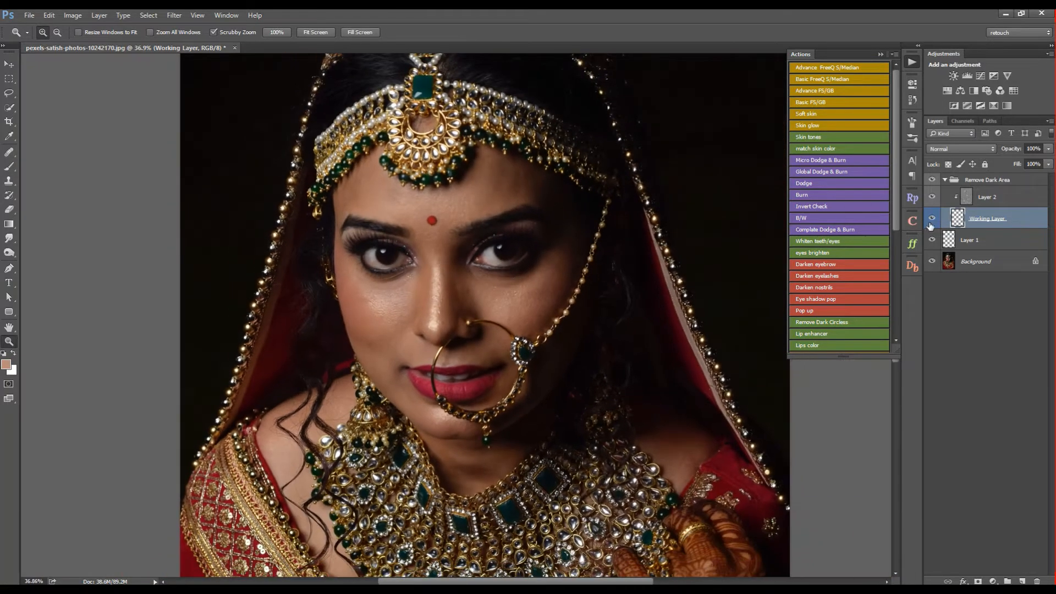
{"action": "left_click", "coordinate": [943, 181]}
{"action": "left_click", "coordinate": [934, 181]}
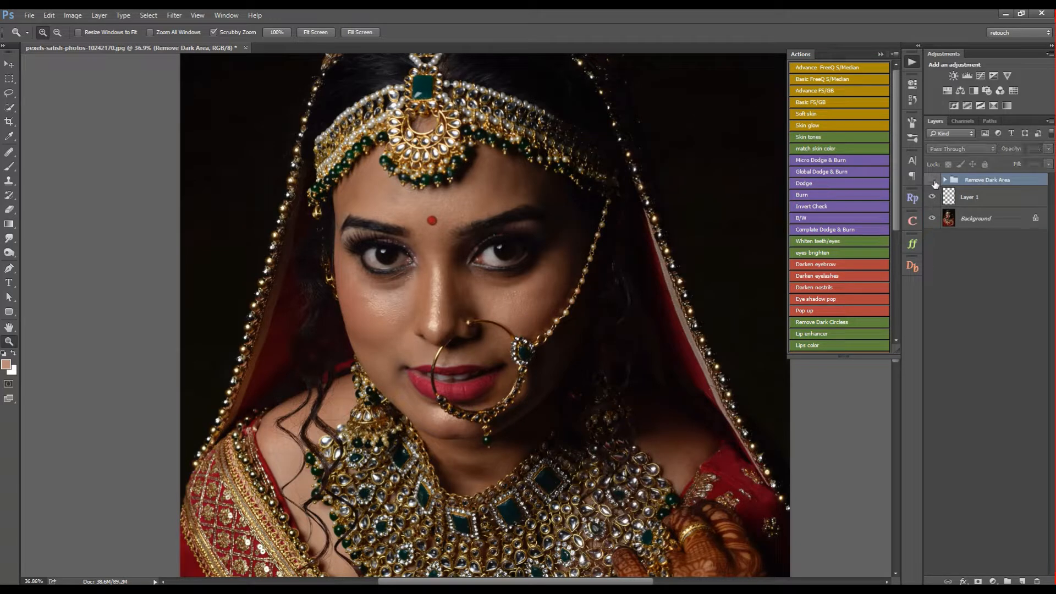
{"action": "left_click", "coordinate": [933, 180]}
- On the Working Layer, even out the skin under the chain-side eye using a 40 px brush
{"action": "left_click", "coordinate": [944, 181]}
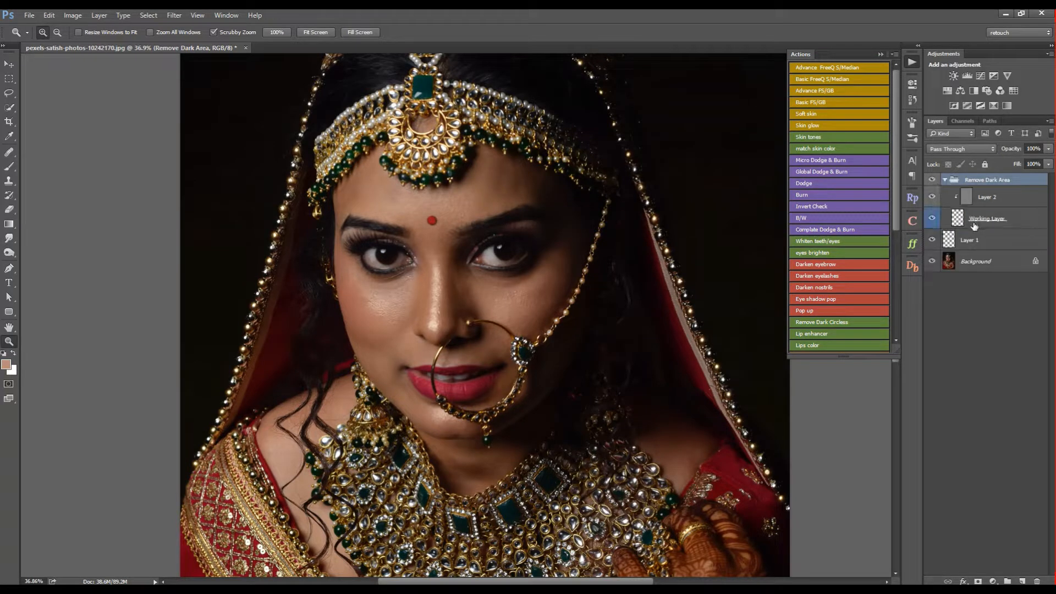
{"action": "left_click", "coordinate": [976, 219]}
{"action": "left_click_drag", "start_coordinate": [529, 281], "coordinate": [561, 282]}
{"action": "key", "text": "b"}
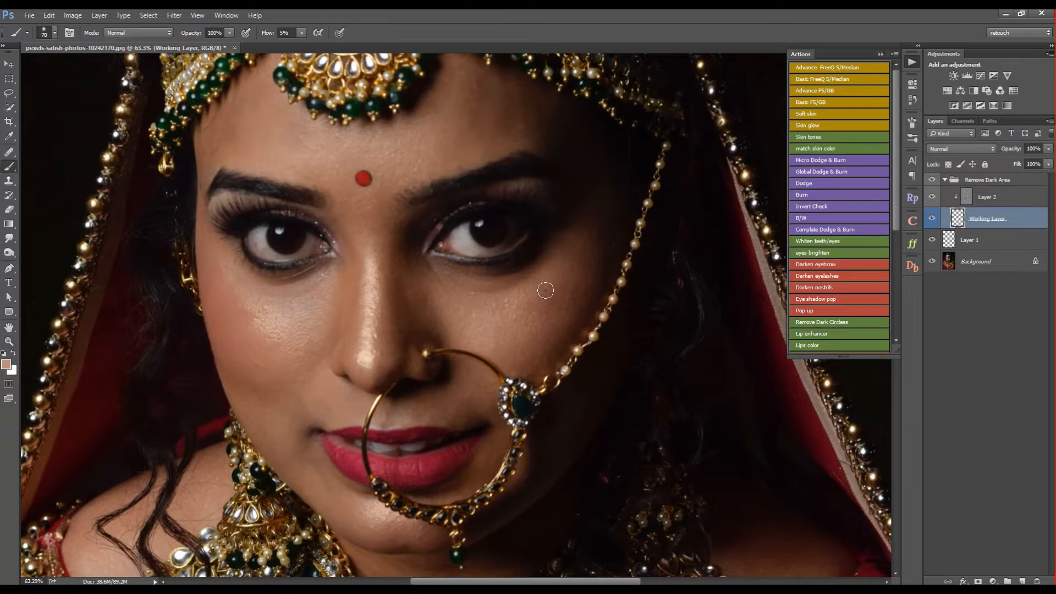
{"action": "key", "text": "bracketleft"}
{"action": "key", "text": "bracketleft"}
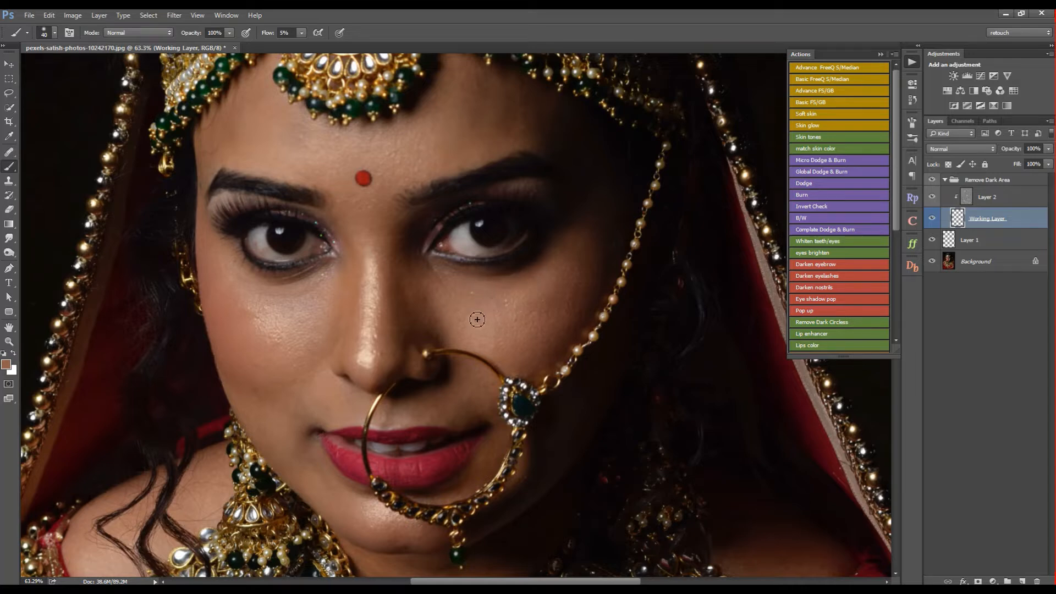
- Sample nearby skin and blend the cheek below the other eye with a smaller brush
{"action": "left_click", "coordinate": [303, 319], "text": "alt"}
{"action": "key", "text": "["}
{"action": "key", "text": "bracketleft"}
{"action": "left_click", "coordinate": [283, 310], "text": "alt"}
{"action": "mouse_move", "coordinate": [276, 298]}
{"action": "left_mouse_down"}
{"action": "mouse_move", "coordinate": [300, 309]}
{"action": "mouse_move", "coordinate": [284, 312]}
{"action": "mouse_move", "coordinate": [318, 303]}
{"action": "mouse_move", "coordinate": [305, 308]}
{"action": "left_mouse_up"}
- Check the refined skin painting on the whole portrait by hiding and showing the Remove Dark Area group
{"action": "key", "text": "z"}
{"action": "key", "text": "ctrl+0"}
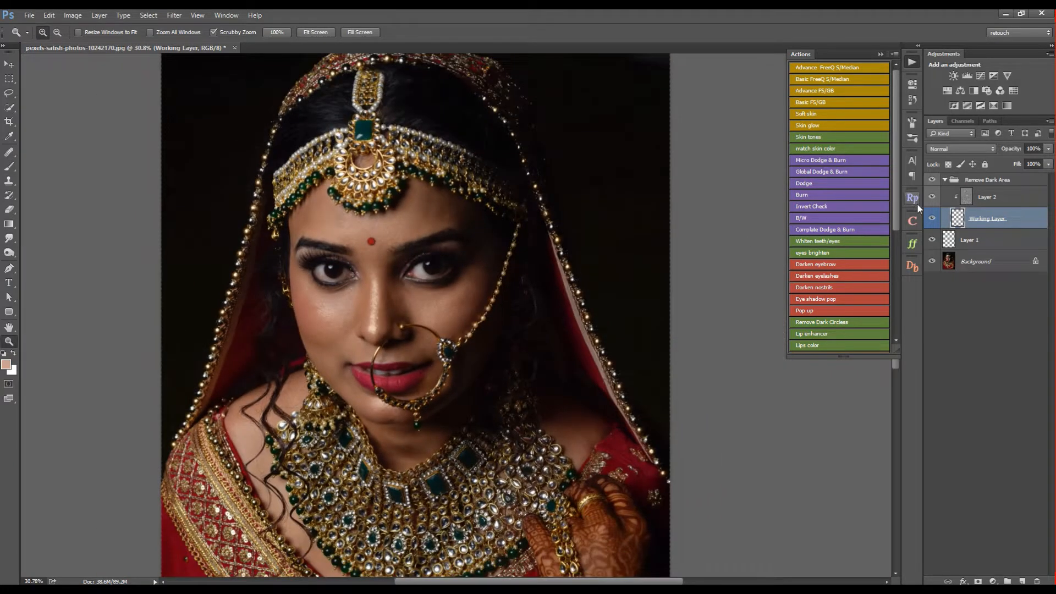
{"action": "left_click", "coordinate": [934, 181]}
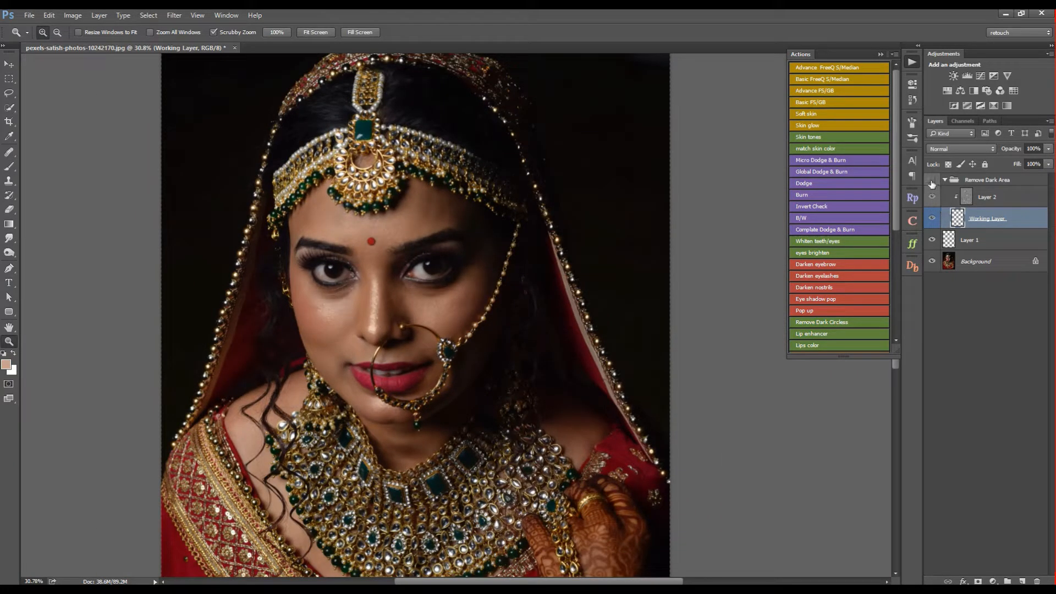
{"action": "left_click", "coordinate": [934, 181]}
{"action": "left_click_drag", "start_coordinate": [537, 245], "coordinate": [468, 256]}
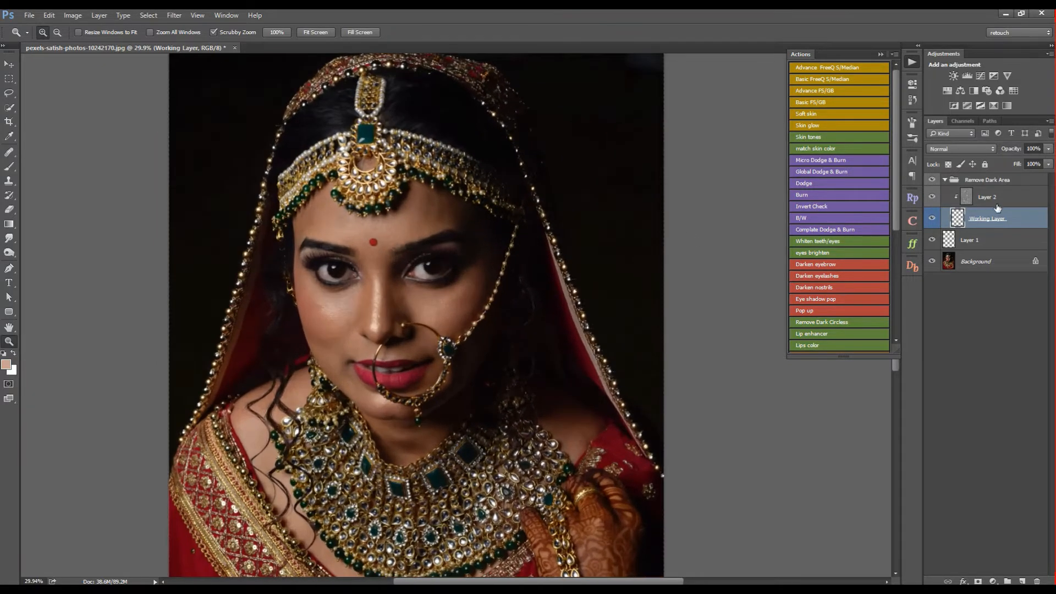
- Collapse the Remove Dark Area group and merge it with Layer 1
{"action": "left_click", "coordinate": [945, 181]}
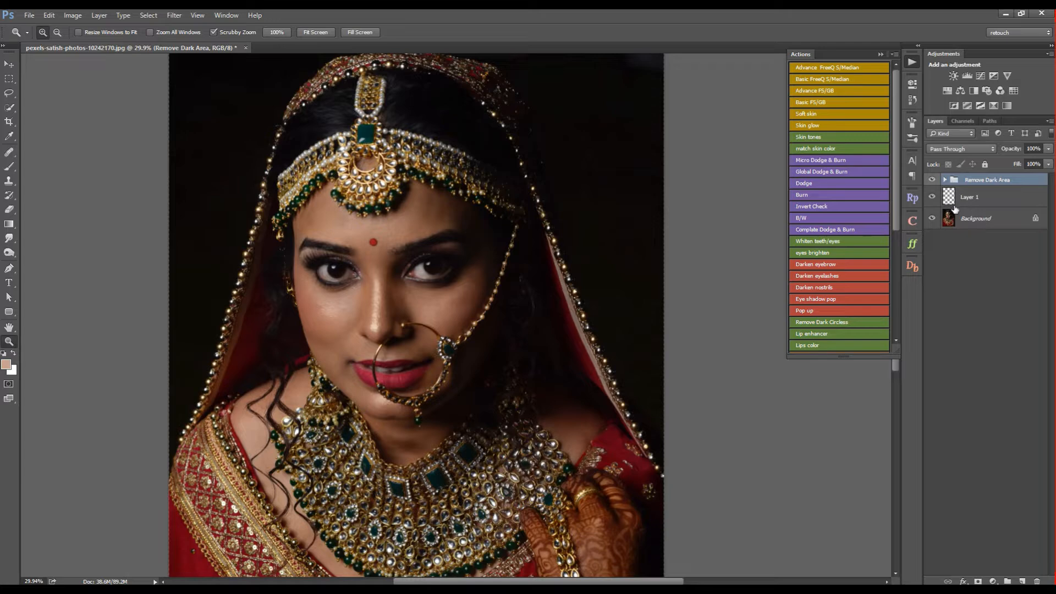
{"action": "left_click", "coordinate": [958, 205], "text": "ctrl"}
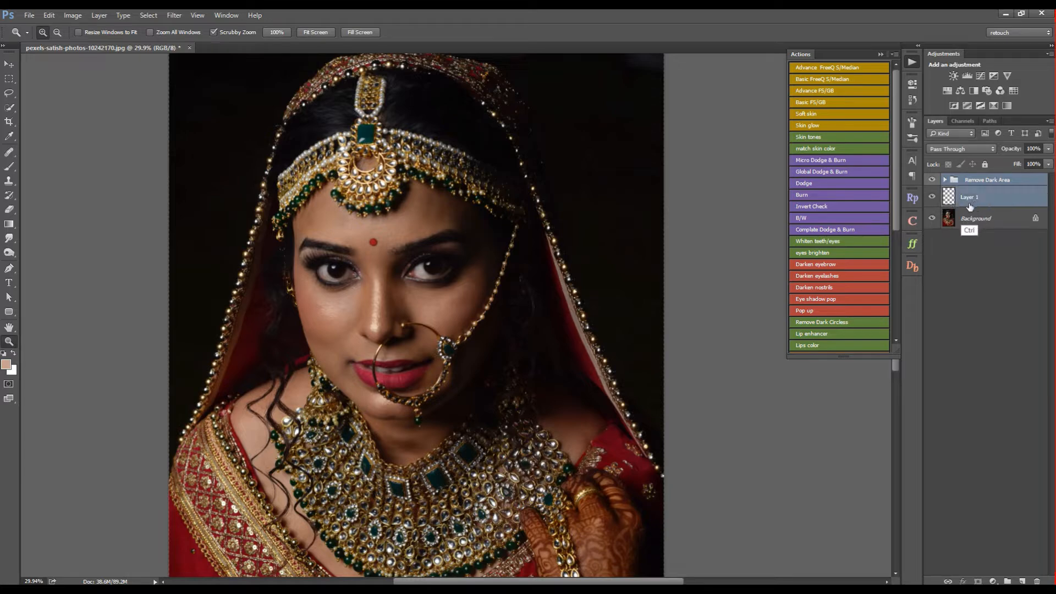
{"action": "key", "text": "ctrl+e"}
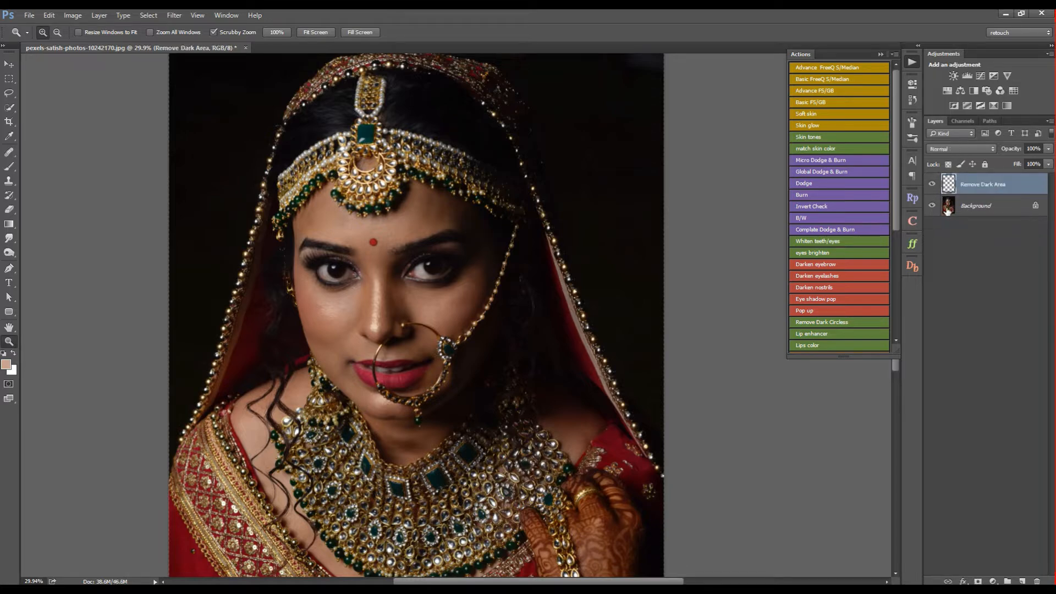
- Duplicate the Background layer and merge the copy with the Remove Dark Area layer
{"action": "left_click", "coordinate": [968, 206]}
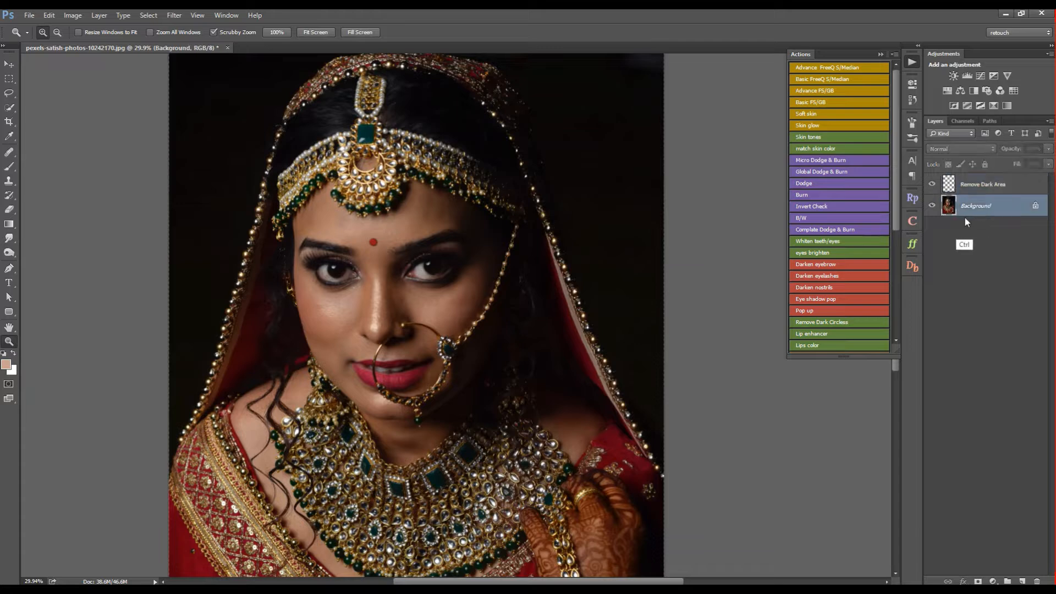
{"action": "key", "text": "ctrl+j"}
{"action": "left_click", "coordinate": [982, 191], "text": "ctrl"}
{"action": "key", "text": "ctrl+e"}
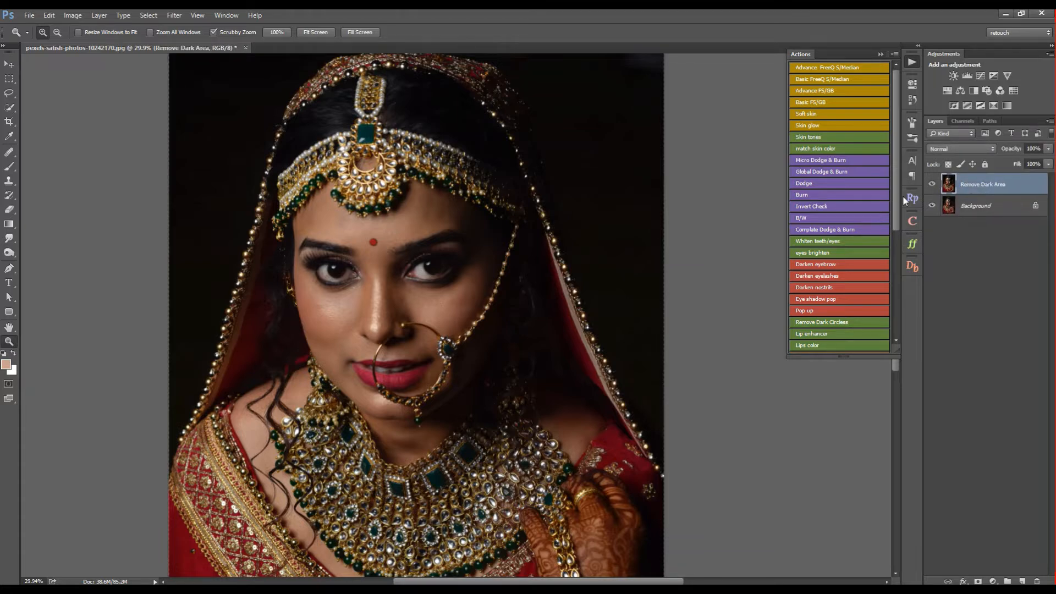
- Apply the Camera Raw Filter with Highlights +28, Shadows -2, Whites +14, Blacks +5, Texture +6, Clarity +8 and Vibrance +3, fine-tuning the Temperature
{"action": "left_click_drag", "start_coordinate": [426, 252], "coordinate": [467, 244]}
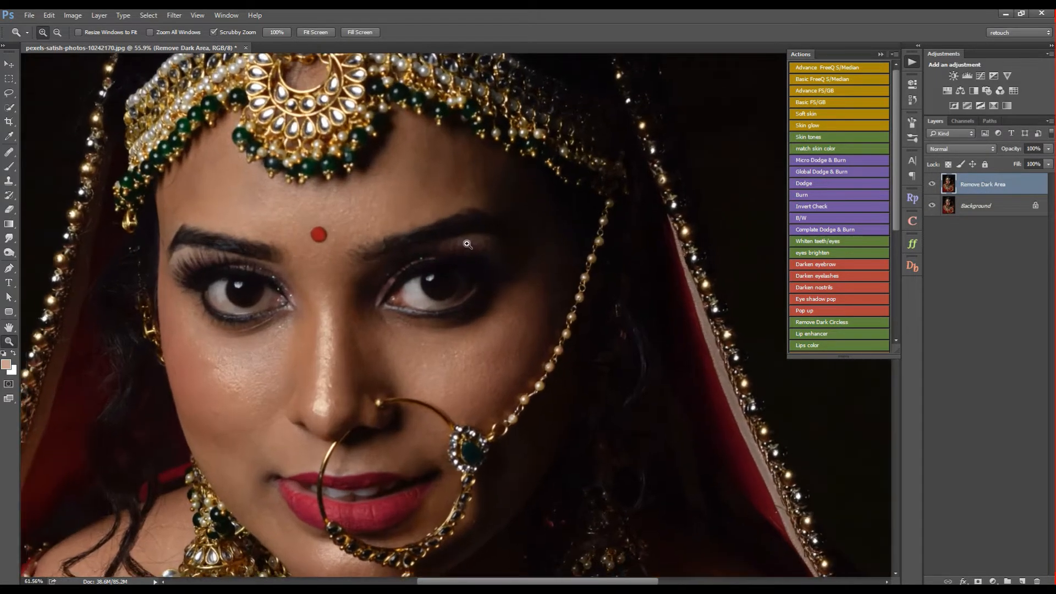
{"action": "left_click", "coordinate": [174, 15]}
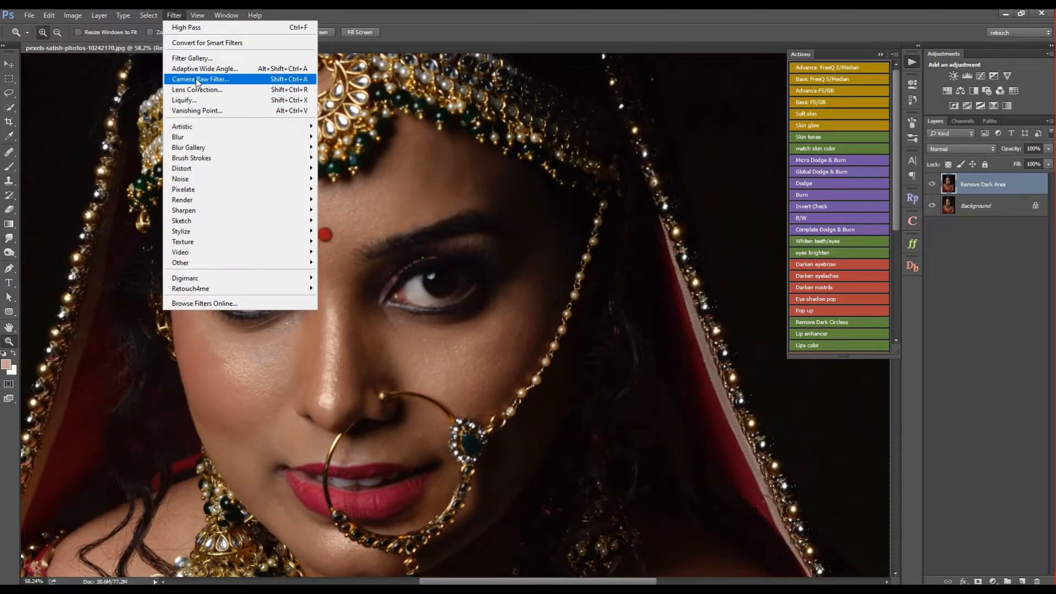
{"action": "left_click", "coordinate": [202, 80]}
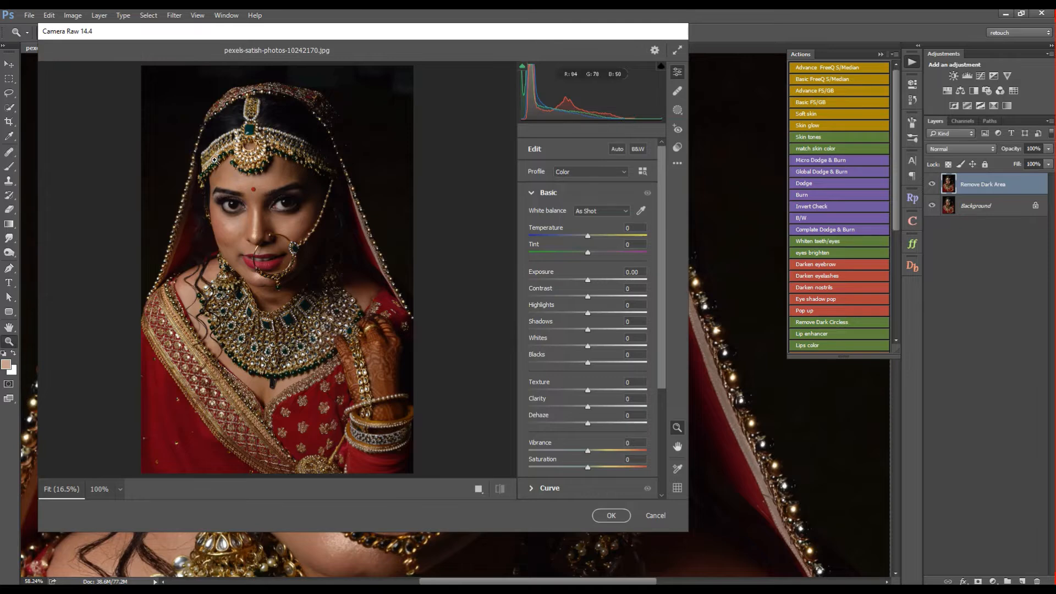
{"action": "mouse_move", "coordinate": [215, 161]}
{"action": "left_mouse_down"}
{"action": "mouse_move", "coordinate": [258, 172]}
{"action": "mouse_move", "coordinate": [214, 173]}
{"action": "left_mouse_up"}
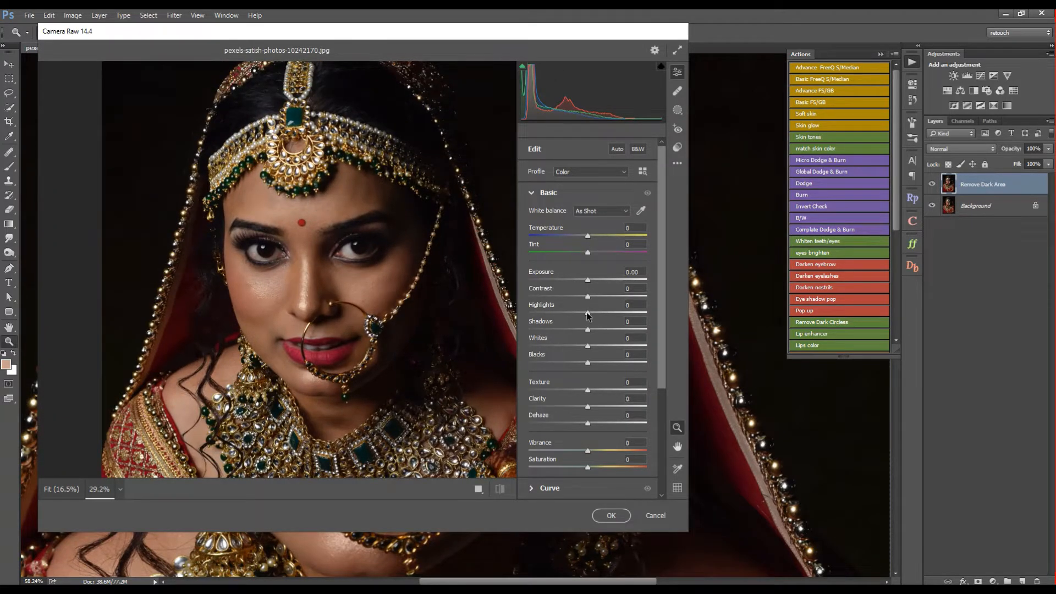
{"action": "left_click_drag", "start_coordinate": [588, 314], "coordinate": [592, 408]}
{"action": "mouse_move", "coordinate": [589, 452]}
{"action": "left_mouse_down"}
{"action": "mouse_move", "coordinate": [600, 453]}
{"action": "mouse_move", "coordinate": [590, 454]}
{"action": "left_mouse_up"}
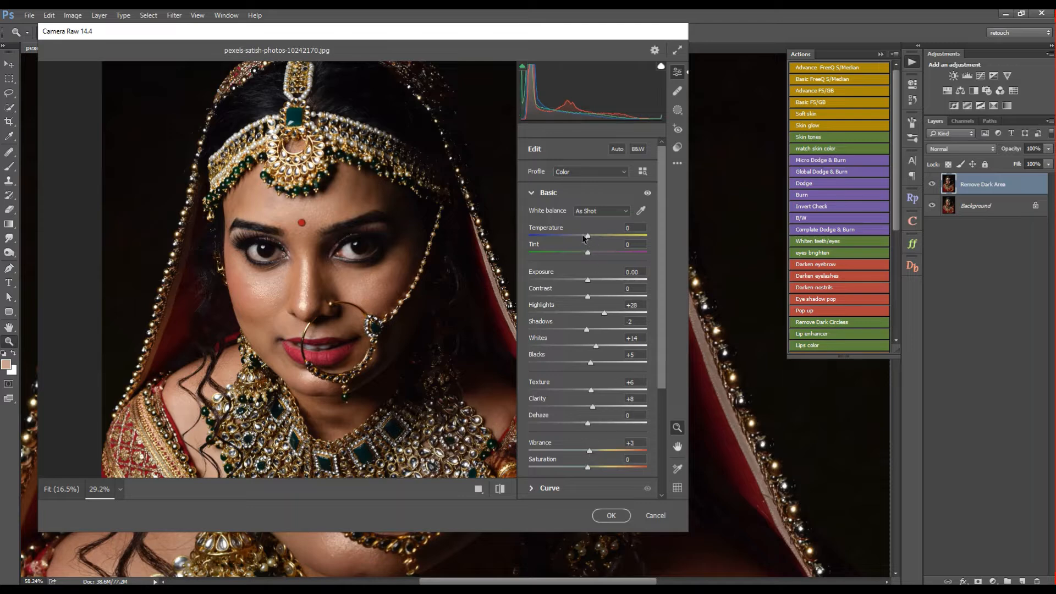
{"action": "left_click_drag", "start_coordinate": [588, 239], "coordinate": [590, 241]}
{"action": "left_click", "coordinate": [611, 516]}
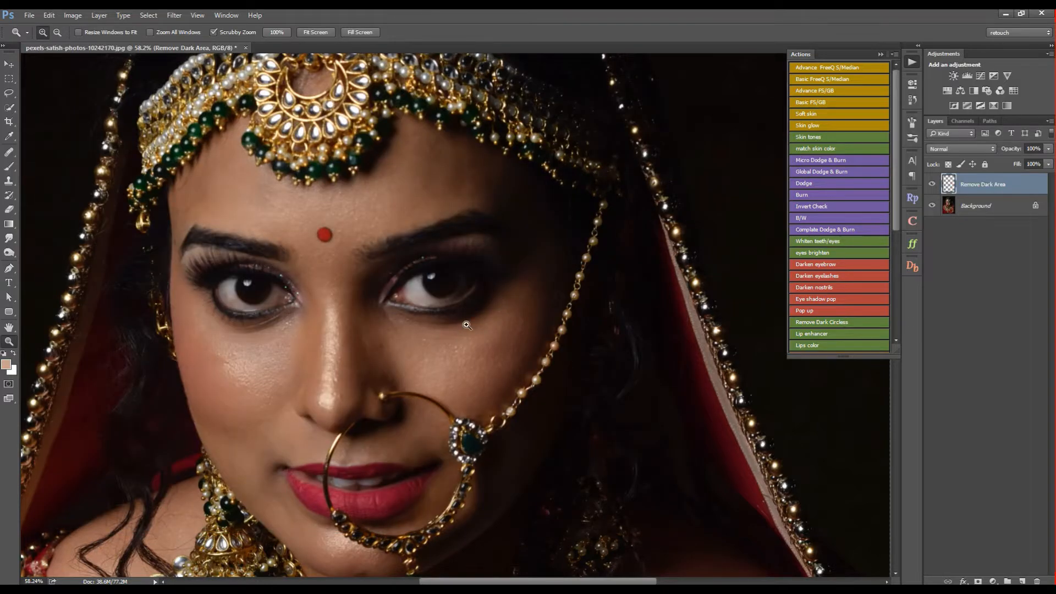
- Run the advanced frequency separation action with Median and set the Median radius to 8 pixels
{"action": "left_click_drag", "start_coordinate": [490, 286], "coordinate": [414, 298]}
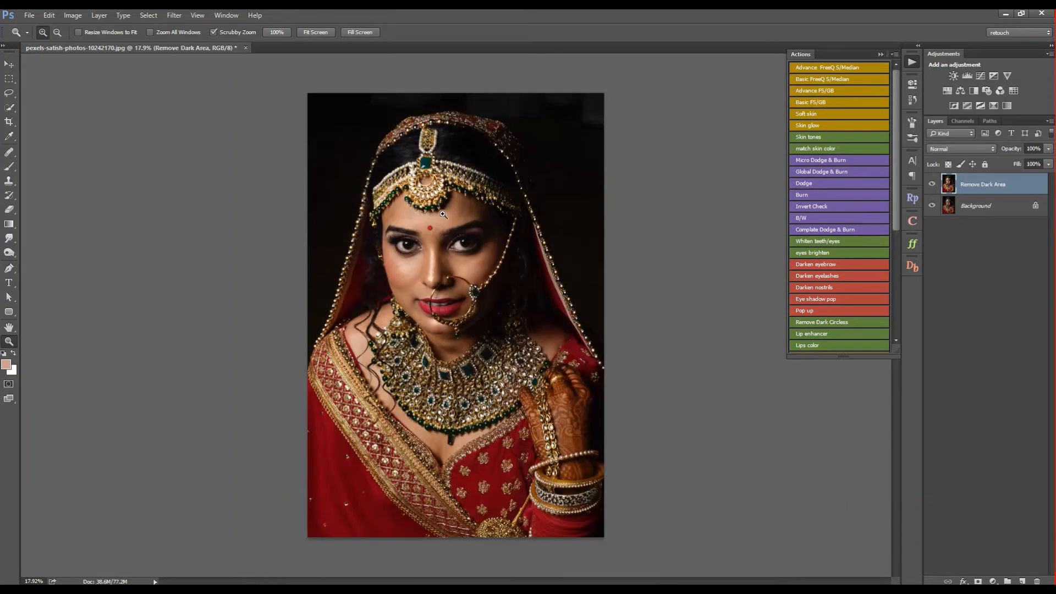
{"action": "left_click_drag", "start_coordinate": [443, 214], "coordinate": [662, 205]}
{"action": "left_click", "coordinate": [839, 68]}
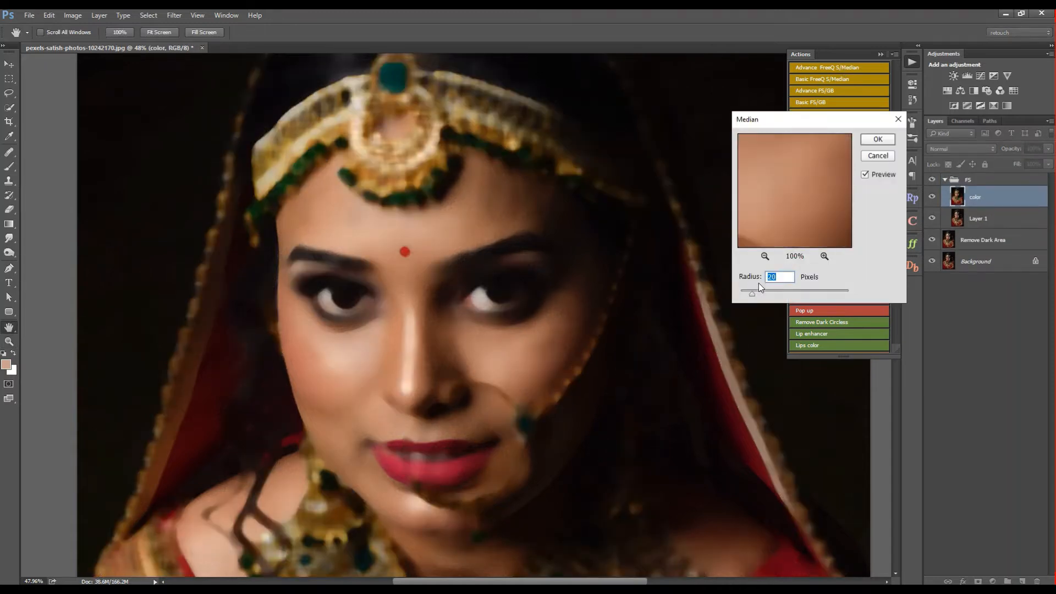
{"action": "left_click_drag", "start_coordinate": [752, 293], "coordinate": [746, 293]}
{"action": "type", "text": "8"}
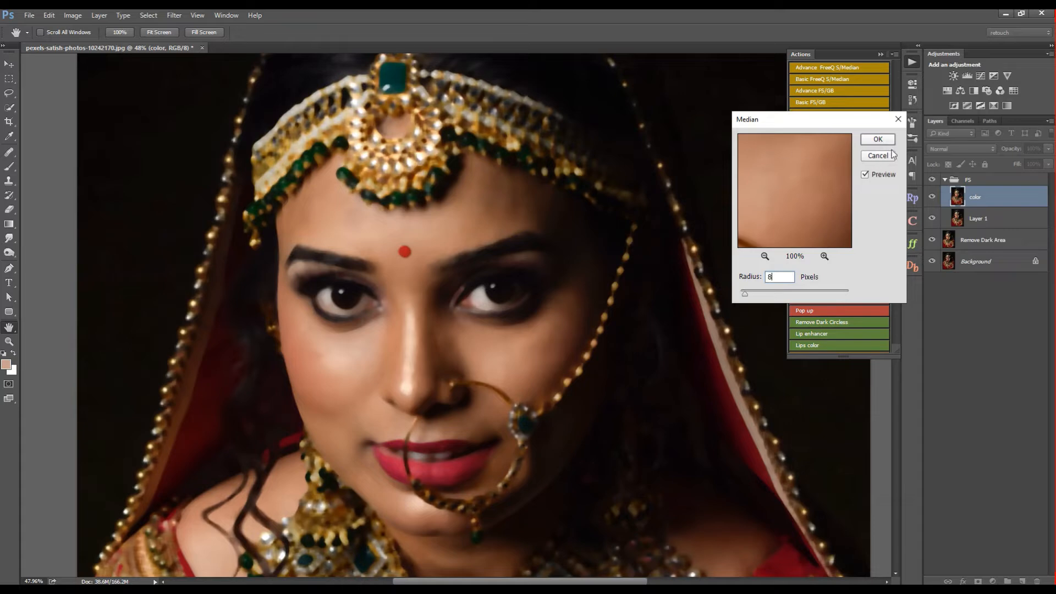
{"action": "left_click", "coordinate": [878, 139]}
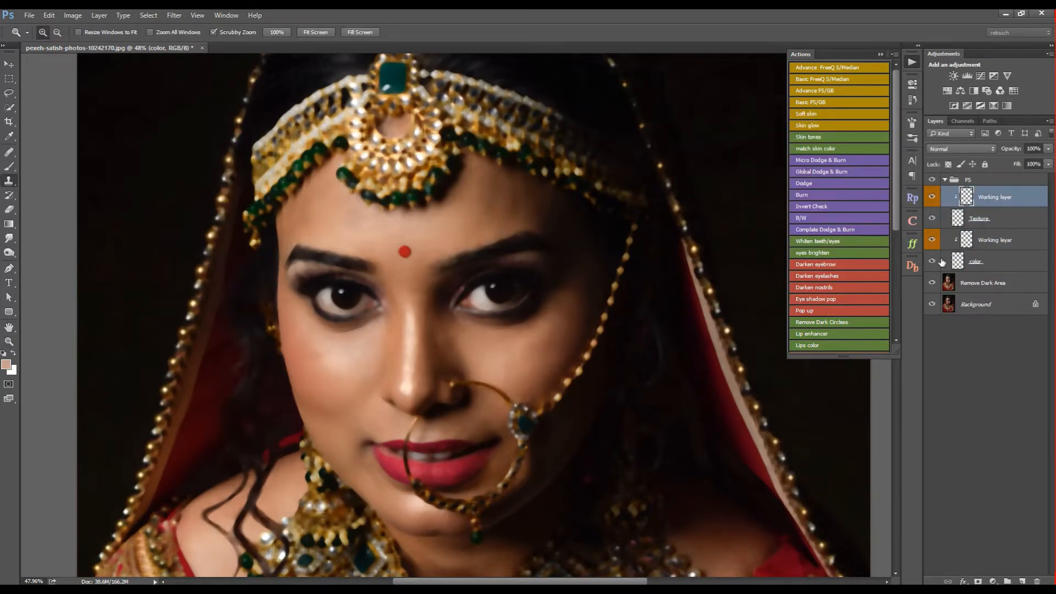
- Blend the uneven skin tones on the face with the Mixer Brush on the Working layer clipped to the color layer
{"action": "left_click", "coordinate": [983, 242]}
{"action": "right_click", "coordinate": [9, 166]}
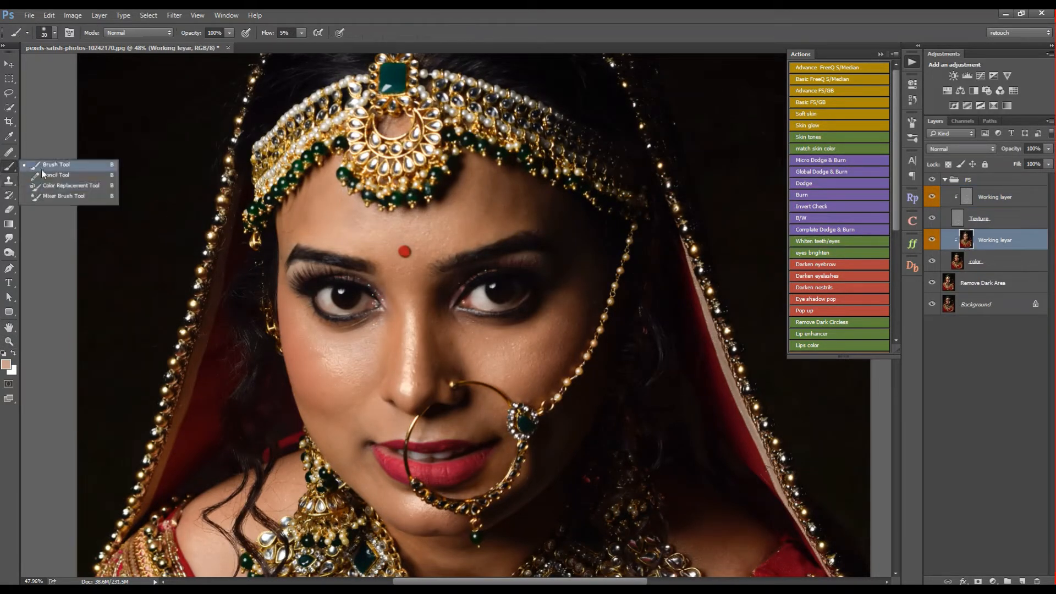
{"action": "left_click", "coordinate": [66, 164]}
{"action": "mouse_move", "coordinate": [446, 203]}
{"action": "left_mouse_down"}
{"action": "mouse_move", "coordinate": [474, 205]}
{"action": "mouse_move", "coordinate": [459, 205]}
{"action": "left_mouse_up"}
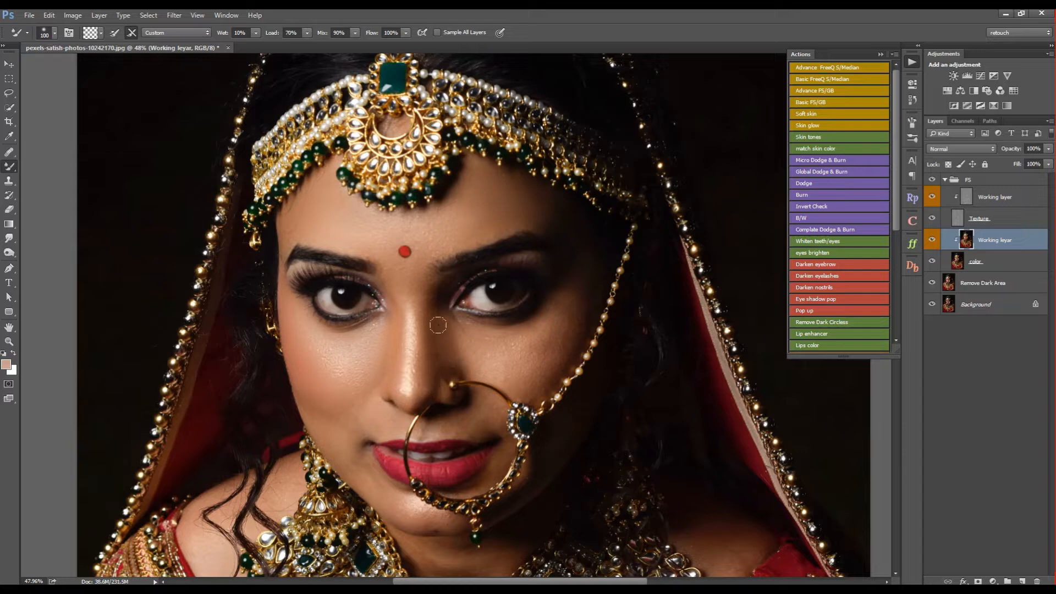
{"action": "key", "text": "bracketright"}
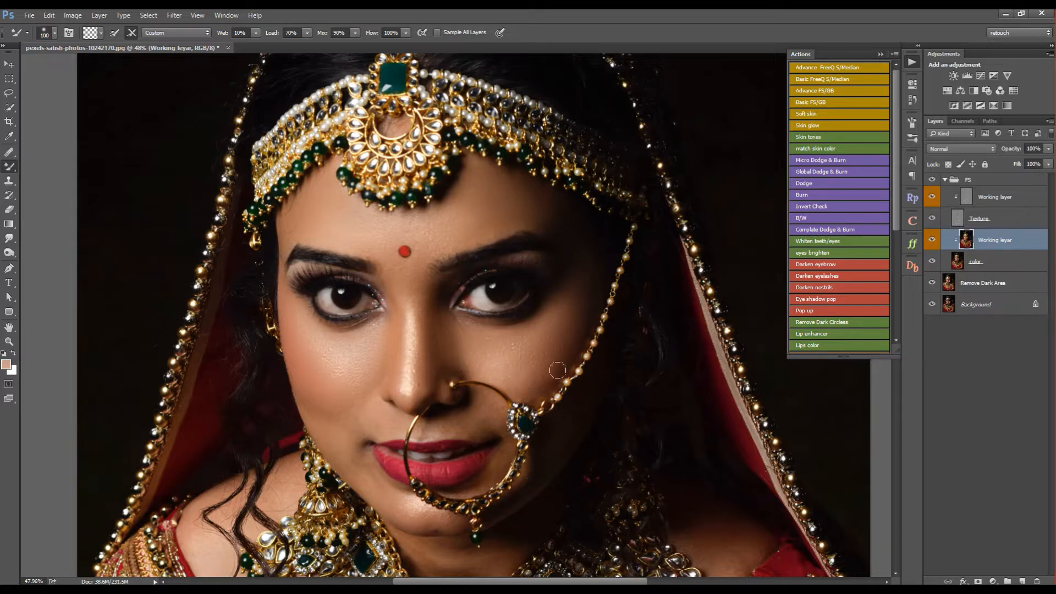
{"action": "key", "text": "bracketleft"}
{"action": "key", "text": "bracketright"}
{"action": "key", "text": "bracketleft"}
{"action": "key", "text": "bracketleft"}
{"action": "key", "text": "bracketleft"}
{"action": "key", "text": "bracketleft"}
{"action": "key", "text": "bracketright"}
- Smooth the chin and neck skin tones above the necklace with the Mixer Brush
{"action": "mouse_move", "coordinate": [485, 491]}
{"action": "left_mouse_down"}
{"action": "mouse_move", "coordinate": [582, 306]}
{"action": "mouse_move", "coordinate": [567, 307]}
{"action": "left_mouse_up"}
{"action": "key", "text": "bracketright"}
{"action": "key", "text": "bracketright"}
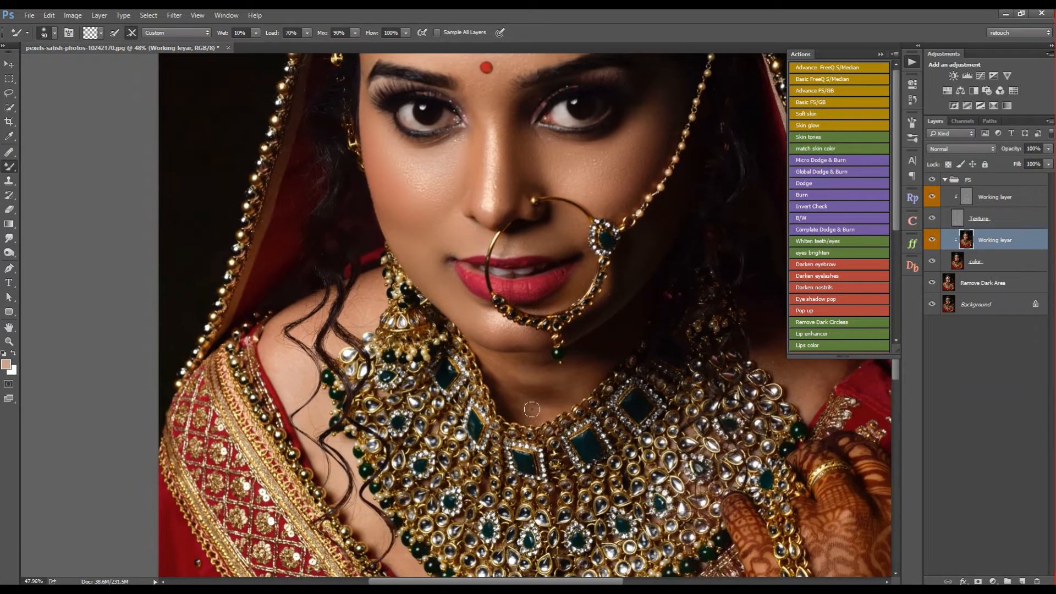
{"action": "key", "text": "bracketleft"}
{"action": "key", "text": "bracketright"}
- Smooth the skin below the necklace and on the shoulder beside the loose hair strands with the Mixer Brush
{"action": "scroll", "coordinate": [550, 457], "scroll_direction": "down", "scroll_amount": 5}
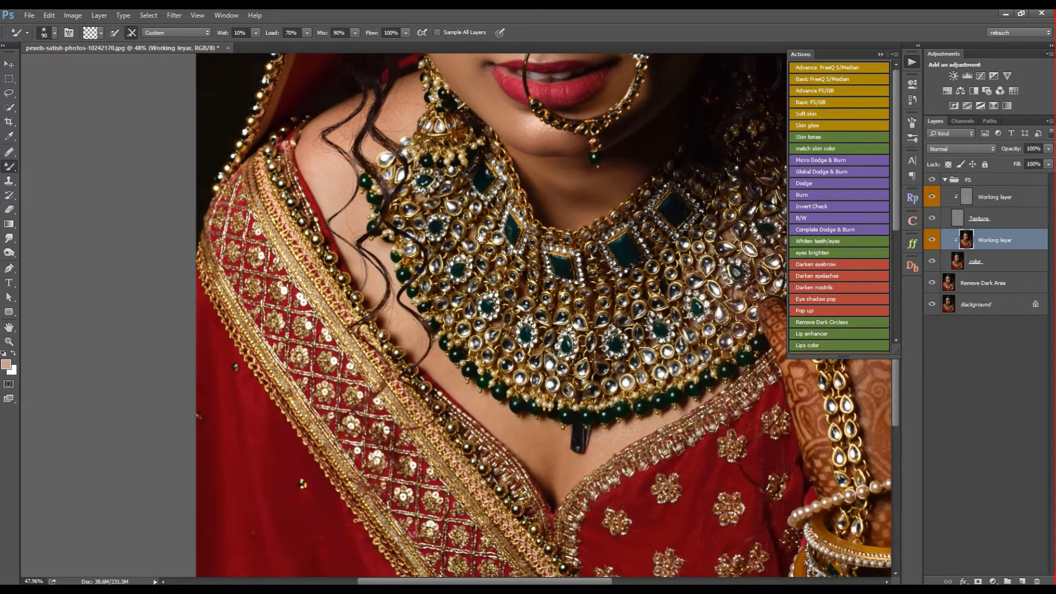
{"action": "key", "text": "bracketright"}
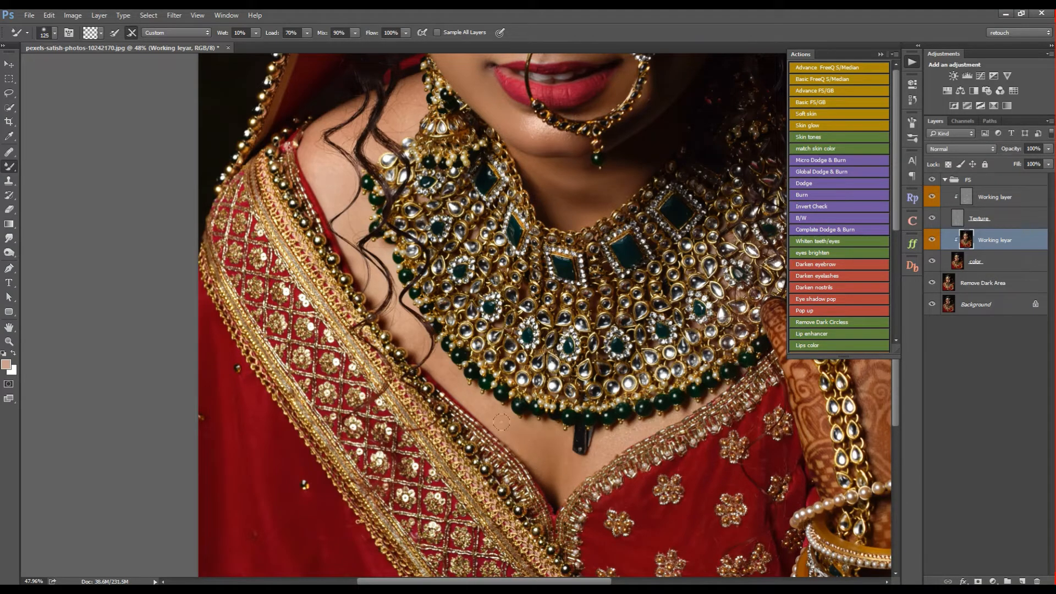
{"action": "scroll", "coordinate": [445, 367], "scroll_direction": "up", "scroll_amount": 4}
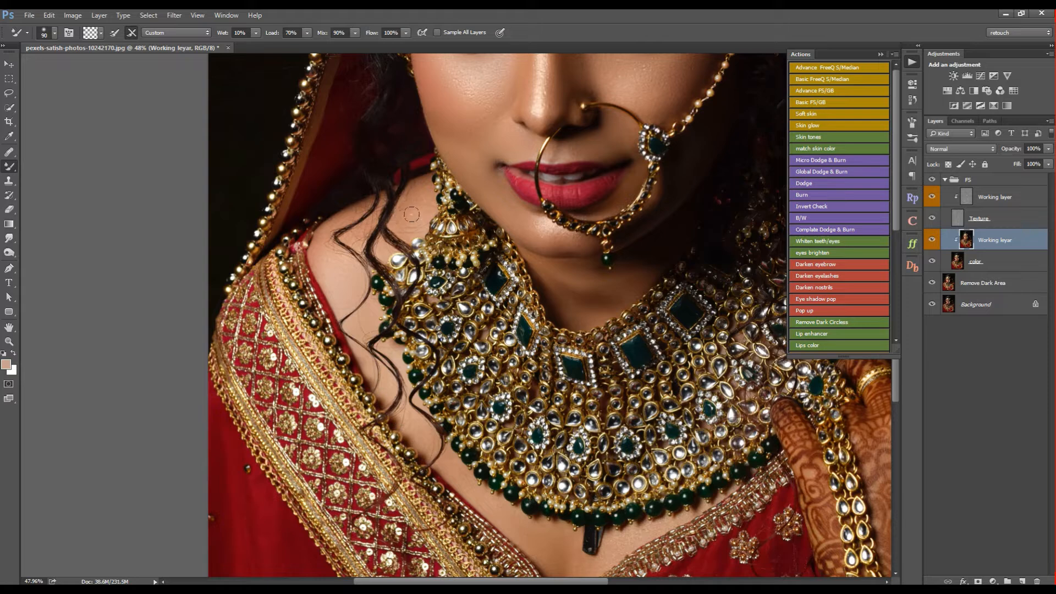
{"action": "left_click_drag", "start_coordinate": [617, 283], "coordinate": [377, 182]}
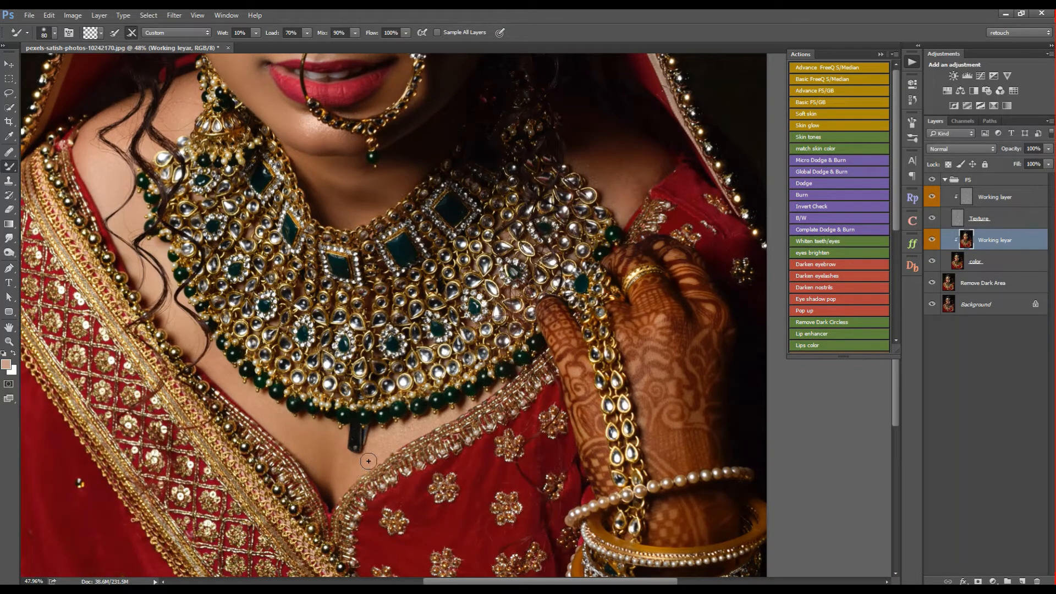
{"action": "key", "text": "bracketright"}
{"action": "key", "text": "bracketright"}
- Smooth the skin on the shadowed shoulder above the hennaed hand with the Mixer Brush
{"action": "left_click_drag", "start_coordinate": [671, 192], "coordinate": [511, 339]}
{"action": "key", "text": "bracketleft"}
{"action": "key", "text": "bracketleft"}
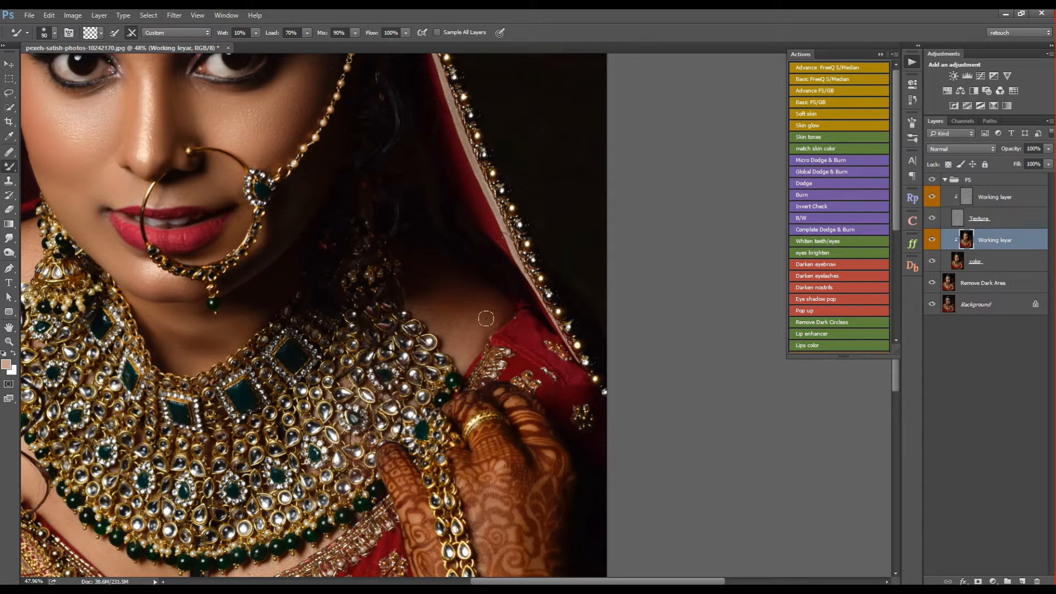
{"action": "key", "text": "bracketright"}
{"action": "key", "text": "bracketleft"}
{"action": "left_click_drag", "start_coordinate": [469, 313], "coordinate": [575, 232]}
{"action": "left_click_drag", "start_coordinate": [418, 110], "coordinate": [536, 278]}
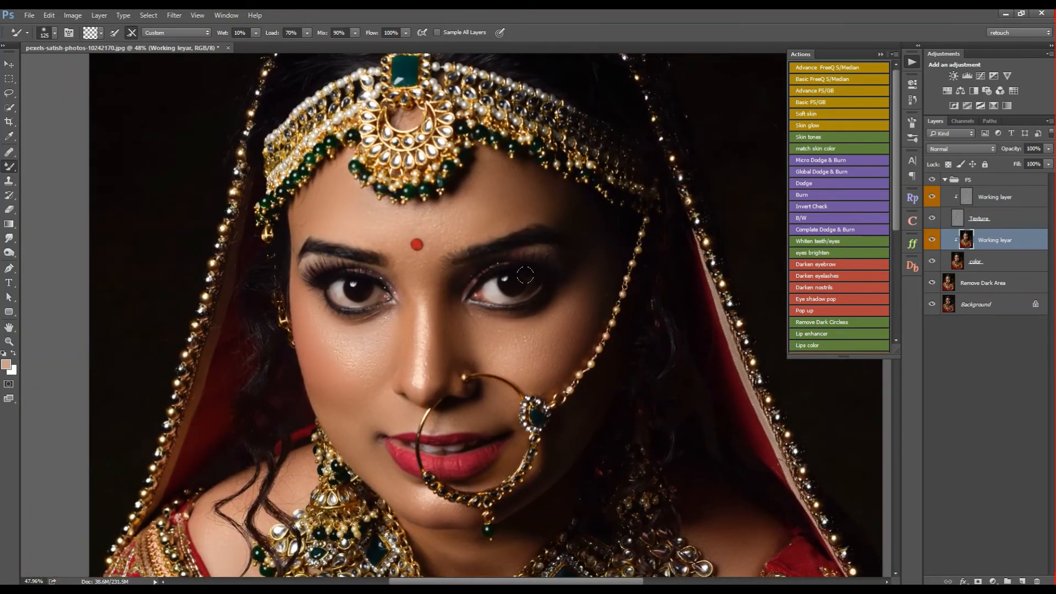
- Collapse the FS group and switch its visibility off and on to compare the skin before and after smoothing
{"action": "key", "text": "z"}
{"action": "left_click_drag", "start_coordinate": [396, 471], "coordinate": [570, 387]}
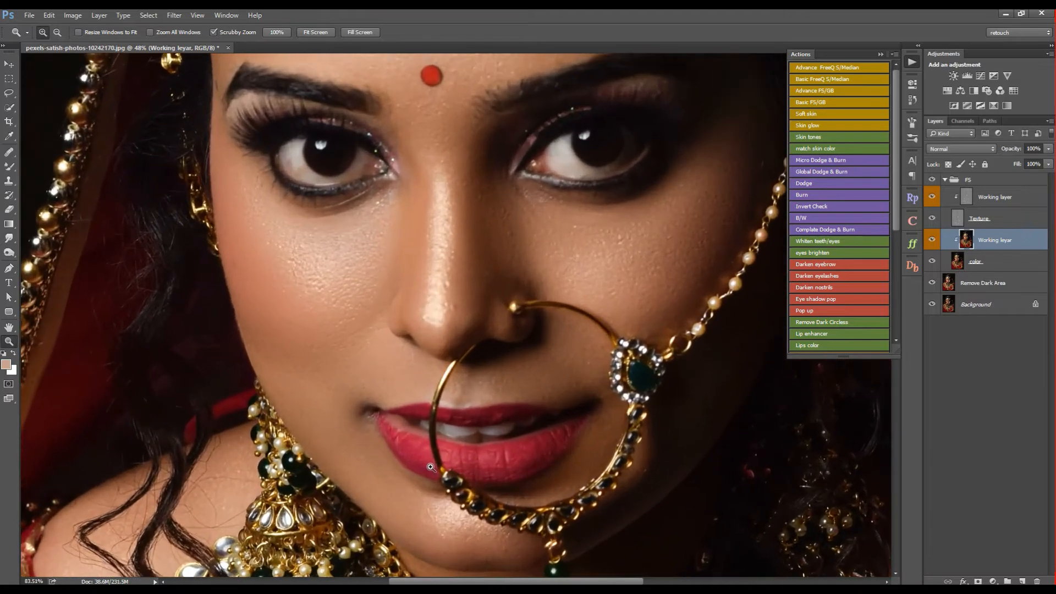
{"action": "left_click", "coordinate": [984, 204]}
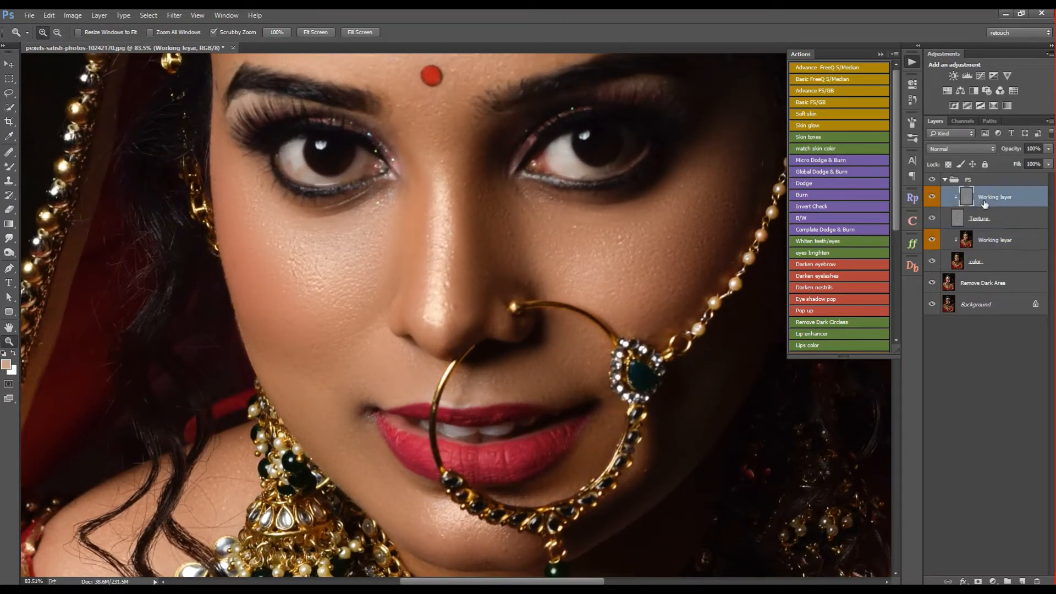
{"action": "left_click_drag", "start_coordinate": [511, 253], "coordinate": [484, 251]}
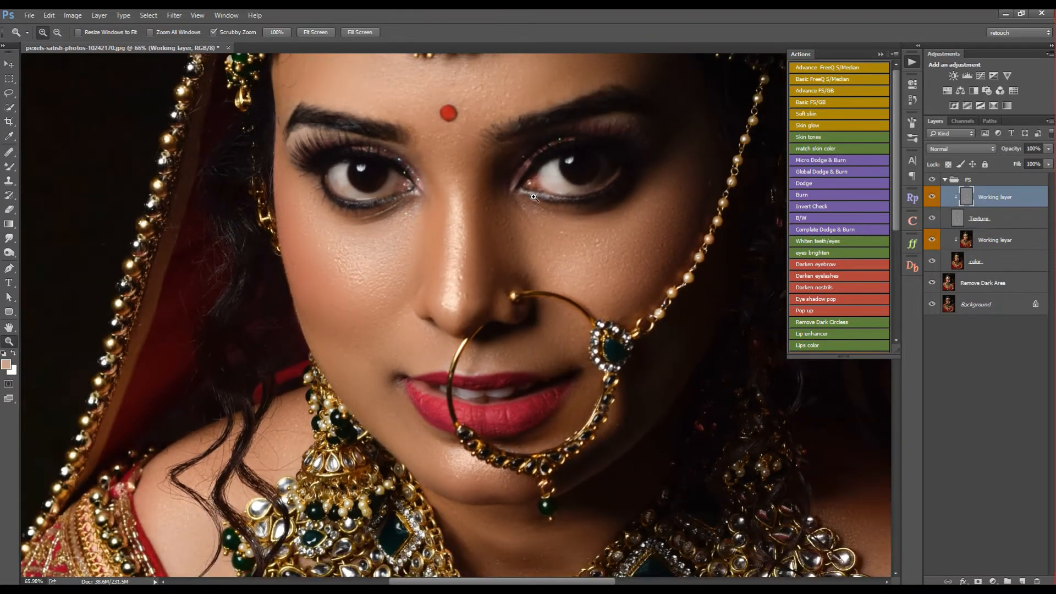
{"action": "left_click_drag", "start_coordinate": [532, 182], "coordinate": [548, 285]}
{"action": "left_click", "coordinate": [944, 180]}
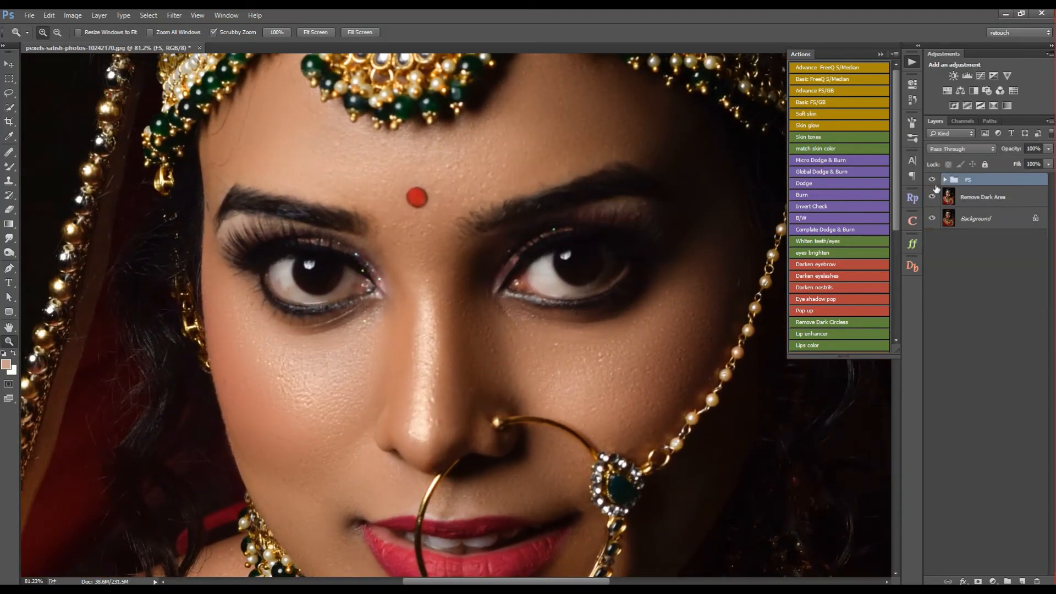
{"action": "left_click", "coordinate": [932, 181]}
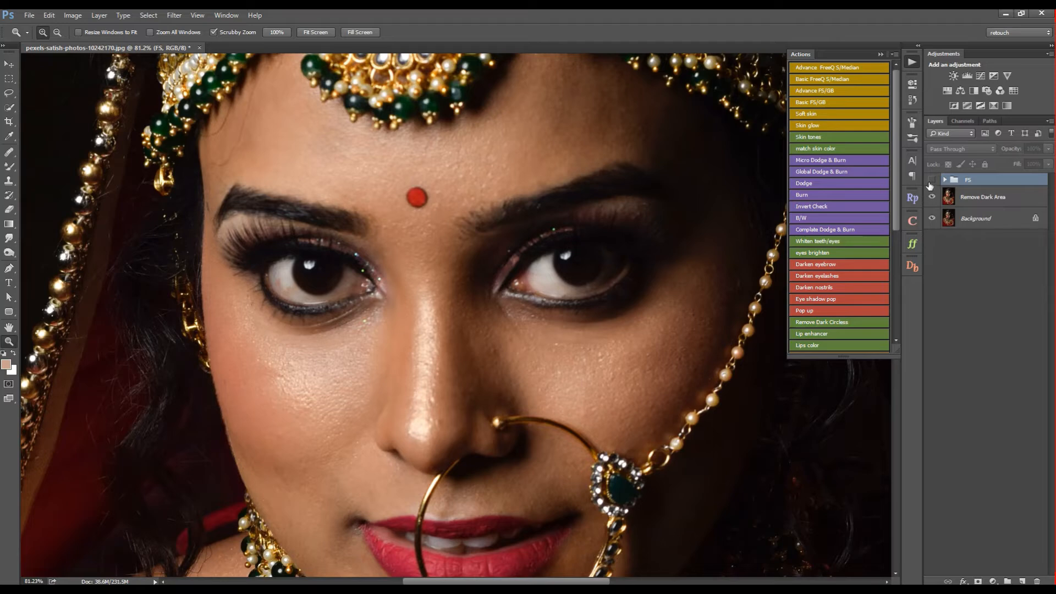
{"action": "left_click", "coordinate": [931, 183]}
{"action": "left_click", "coordinate": [931, 182]}
{"action": "left_click", "coordinate": [933, 182]}
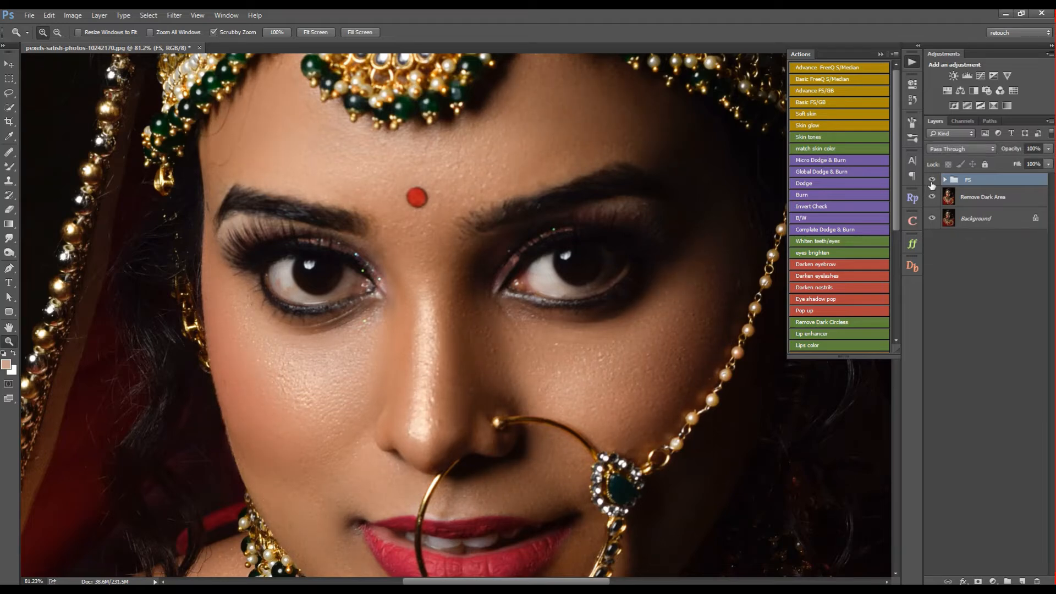
- Run the Micro Dodge & Burn action and the eyes brighten action
{"action": "left_click", "coordinate": [824, 164]}
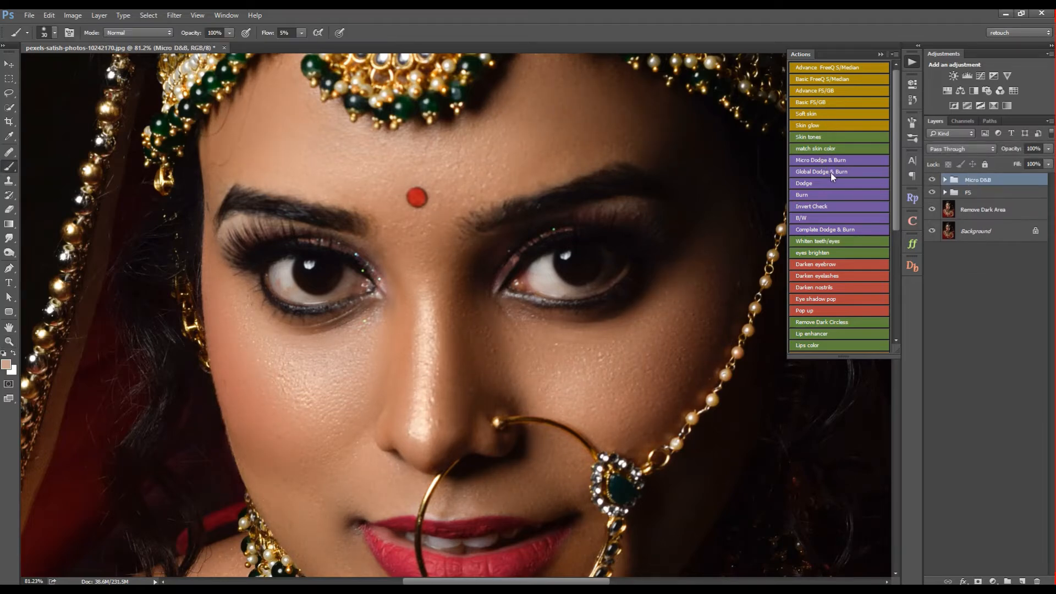
{"action": "left_click", "coordinate": [828, 254]}
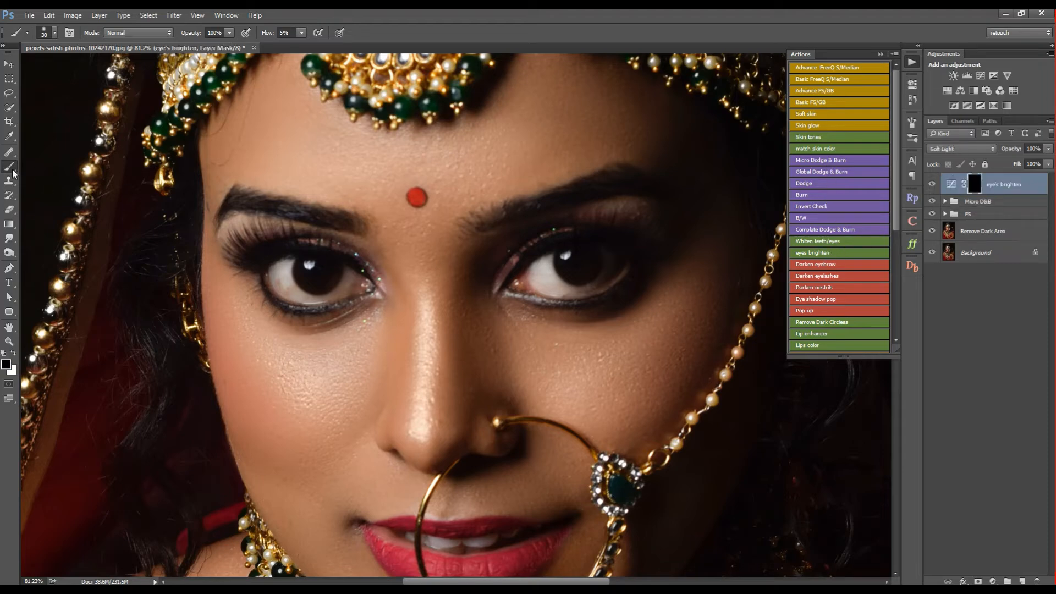
- Brighten both eyes by painting white on the eye's brighten layer mask with a size 70 brush at 100% flow
{"action": "key", "text": "x"}
{"action": "key", "text": "shift+0"}
{"action": "key", "text": "bracketright"}
{"action": "key", "text": "bracketright"}
{"action": "key", "text": "bracketright"}
{"action": "key", "text": "bracketright"}
{"action": "mouse_move", "coordinate": [359, 285]}
{"action": "left_mouse_down"}
{"action": "mouse_move", "coordinate": [273, 271]}
{"action": "mouse_move", "coordinate": [306, 301]}
{"action": "mouse_move", "coordinate": [355, 283]}
{"action": "left_mouse_up"}
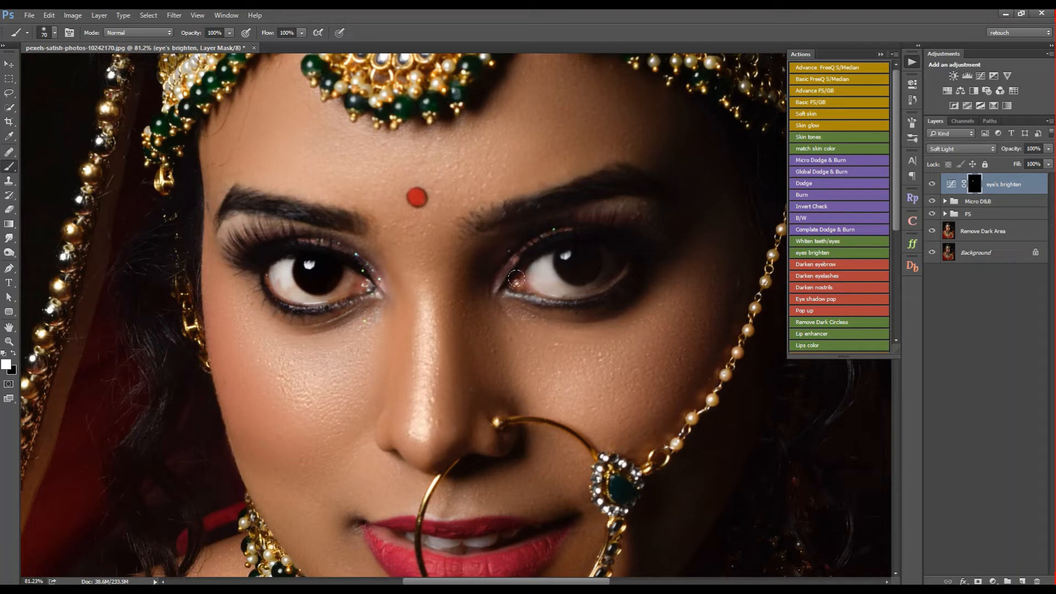
{"action": "left_click_drag", "start_coordinate": [516, 279], "coordinate": [612, 258]}
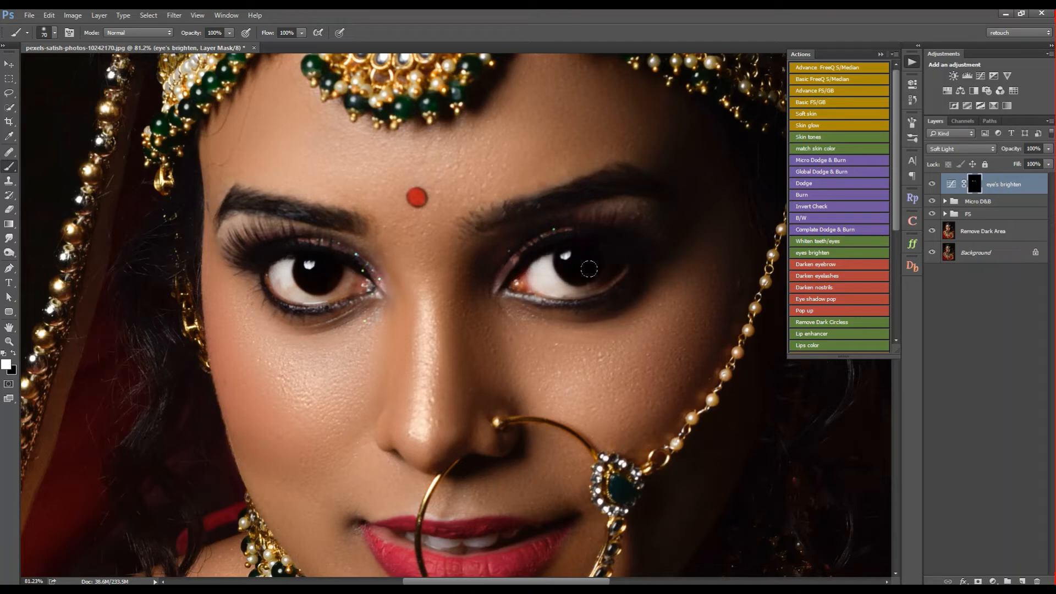
- Lighten dark patches on the facial skin by painting white on the Dodge mask in the Micro D&B group at 1% flow
{"action": "left_click", "coordinate": [945, 201]}
{"action": "left_click", "coordinate": [981, 245]}
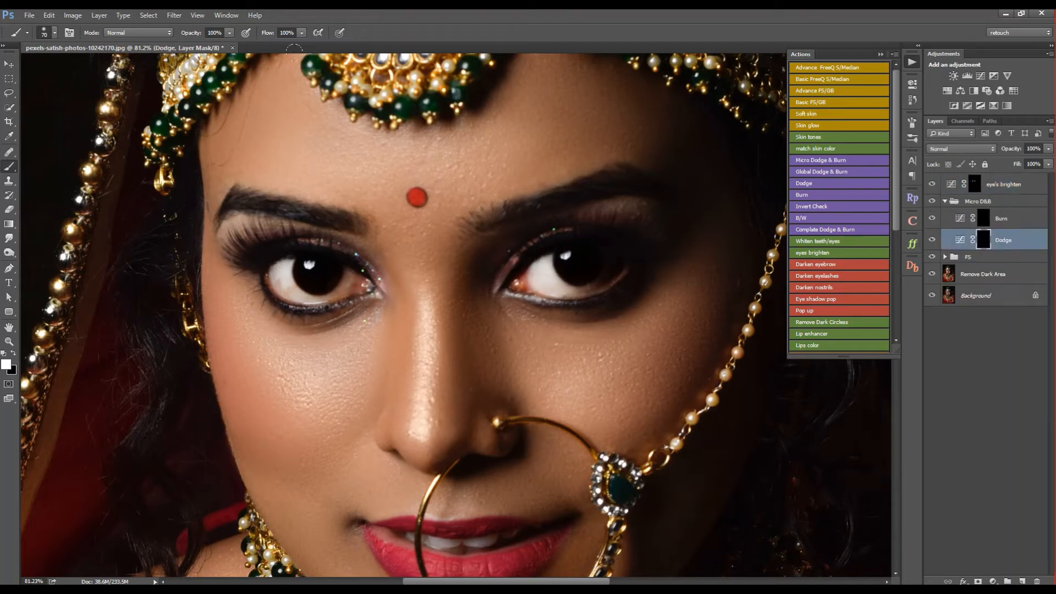
{"action": "key", "text": "shift+0"}
{"action": "key", "text": "shift+1"}
{"action": "key", "text": "bracketleft"}
{"action": "key", "text": "bracketleft"}
{"action": "key", "text": "bracketright"}
{"action": "key", "text": "bracketright"}
{"action": "key", "text": "bracketleft"}
{"action": "key", "text": "bracketright"}
{"action": "left_click_drag", "start_coordinate": [304, 420], "coordinate": [303, 416]}
{"action": "key", "text": "bracketleft"}
{"action": "key", "text": "bracketright"}
{"action": "key", "text": "bracketleft"}
{"action": "key", "text": "bracketleft"}
{"action": "key", "text": "bracketleft"}
- Collapse the Micro D&B group and group all layers from eye's brighten down to Remove Dark Area
{"action": "key", "text": "z"}
{"action": "left_click_drag", "start_coordinate": [299, 202], "coordinate": [316, 214]}
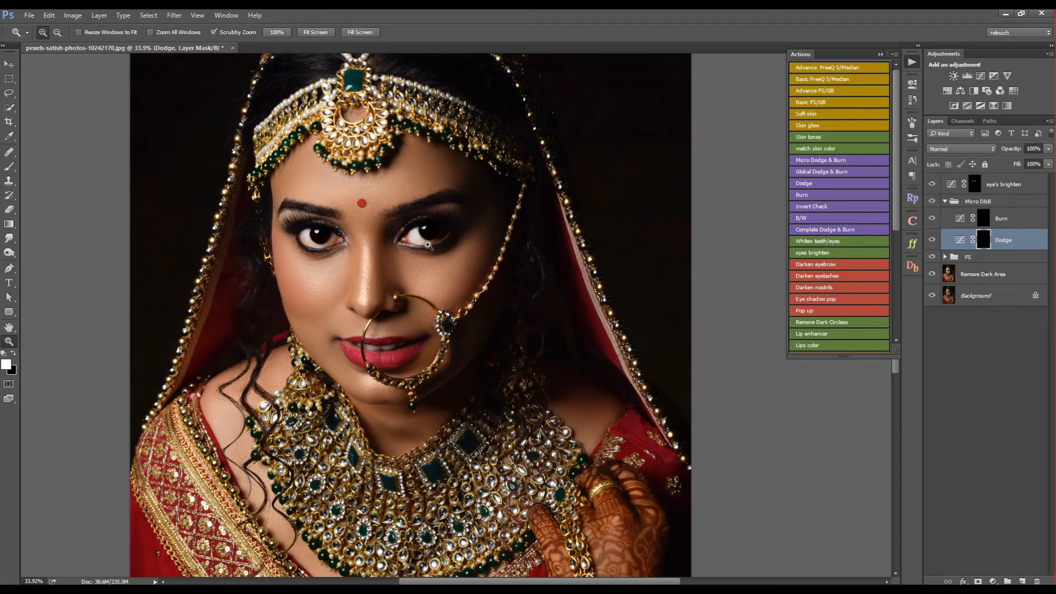
{"action": "left_click_drag", "start_coordinate": [429, 246], "coordinate": [510, 224]}
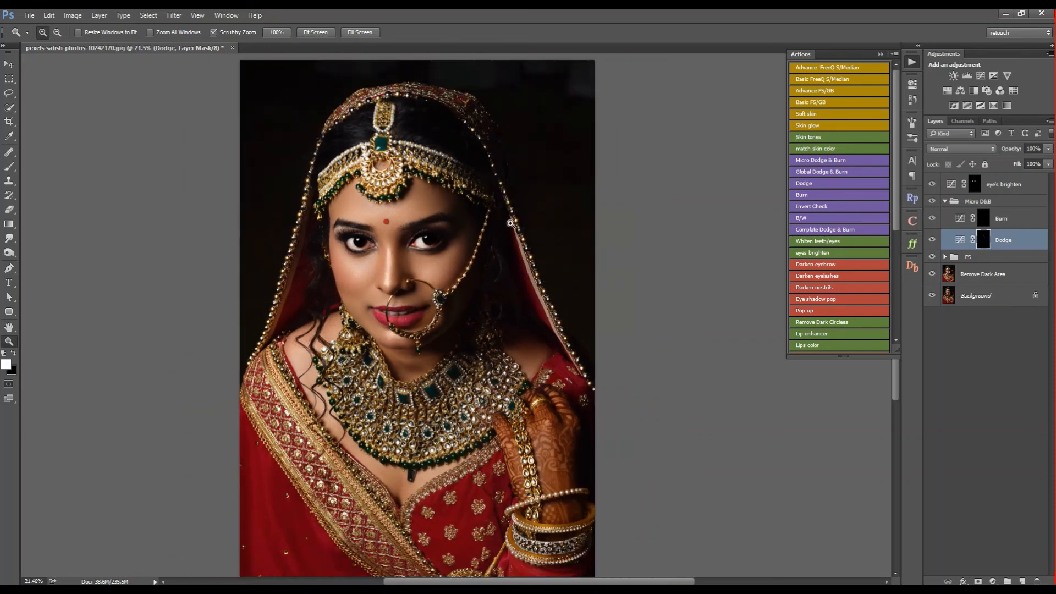
{"action": "left_click", "coordinate": [945, 202]}
{"action": "left_click", "coordinate": [989, 192]}
{"action": "left_click", "coordinate": [983, 271], "text": "shift"}
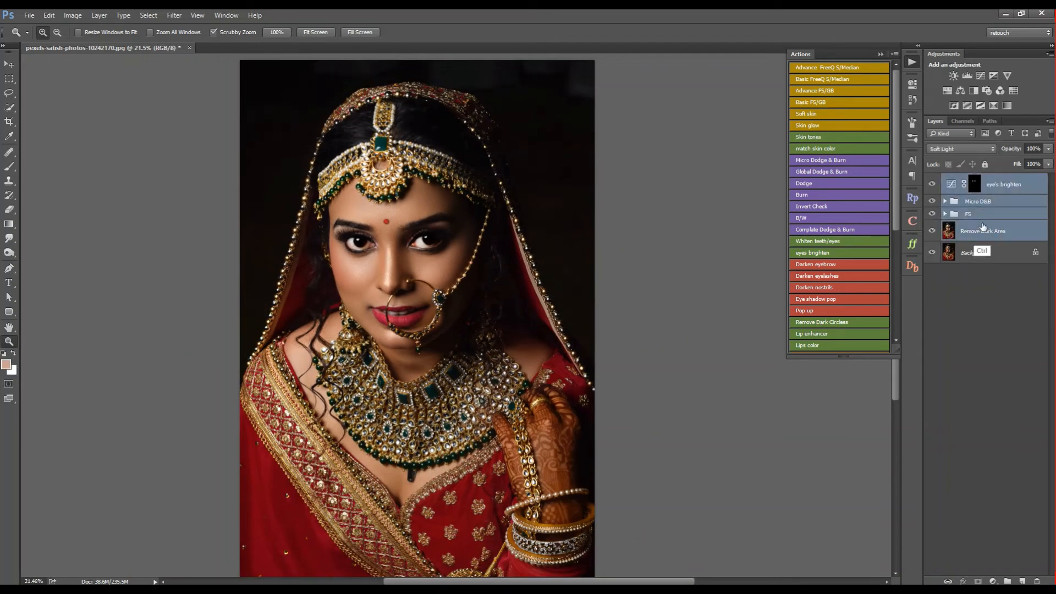
{"action": "key", "text": "ctrl+g"}
- Switch Group 1 off and on to compare the retouched portrait with the original, and inspect the face up close
{"action": "left_click", "coordinate": [932, 180]}
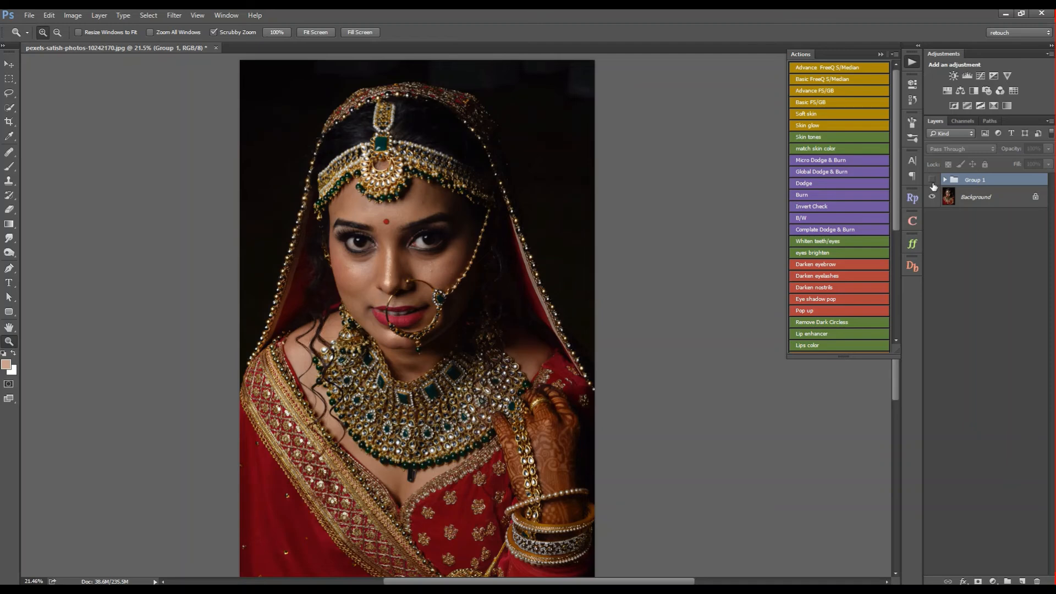
{"action": "left_click", "coordinate": [932, 180]}
{"action": "left_click", "coordinate": [931, 182]}
{"action": "left_click", "coordinate": [931, 182]}
{"action": "left_click_drag", "start_coordinate": [403, 245], "coordinate": [459, 245]}
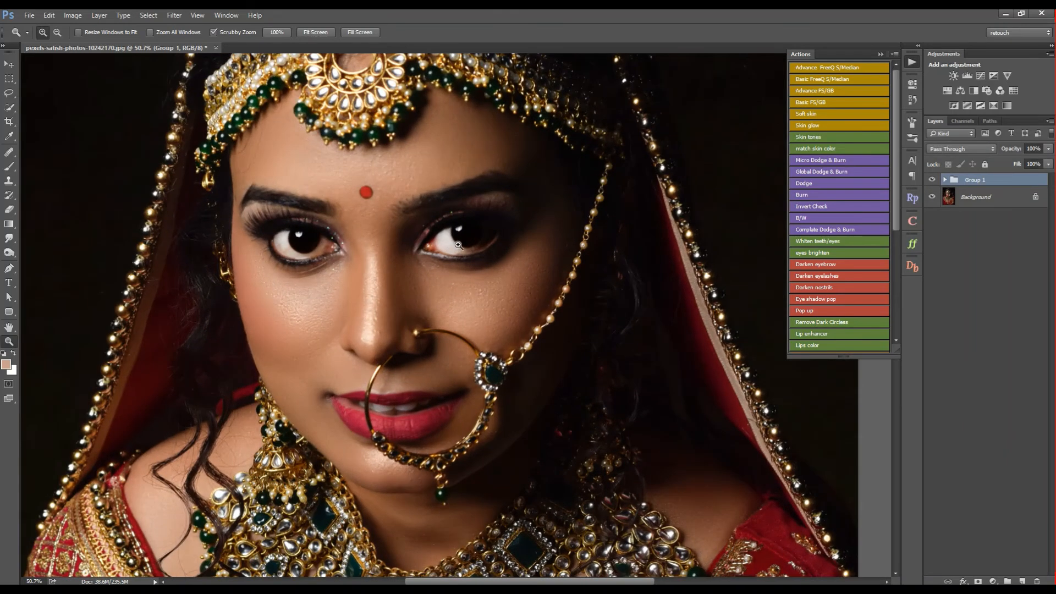
- Add a new layer above eye's brighten inside Group 1 and set its blend mode to Soft Light
{"action": "left_click", "coordinate": [946, 180]}
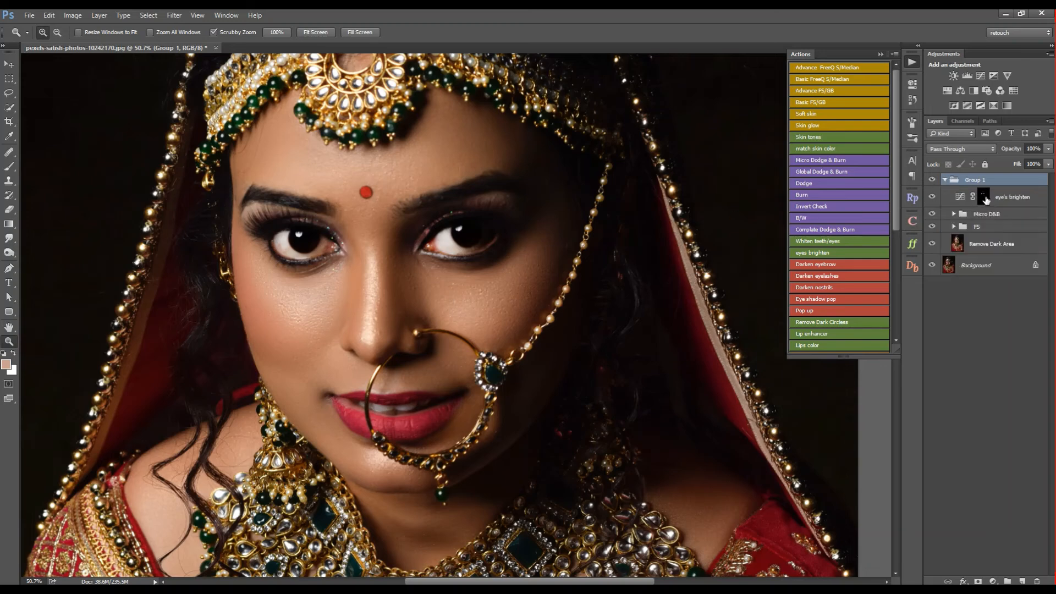
{"action": "left_click", "coordinate": [983, 197]}
{"action": "left_click", "coordinate": [1022, 577]}
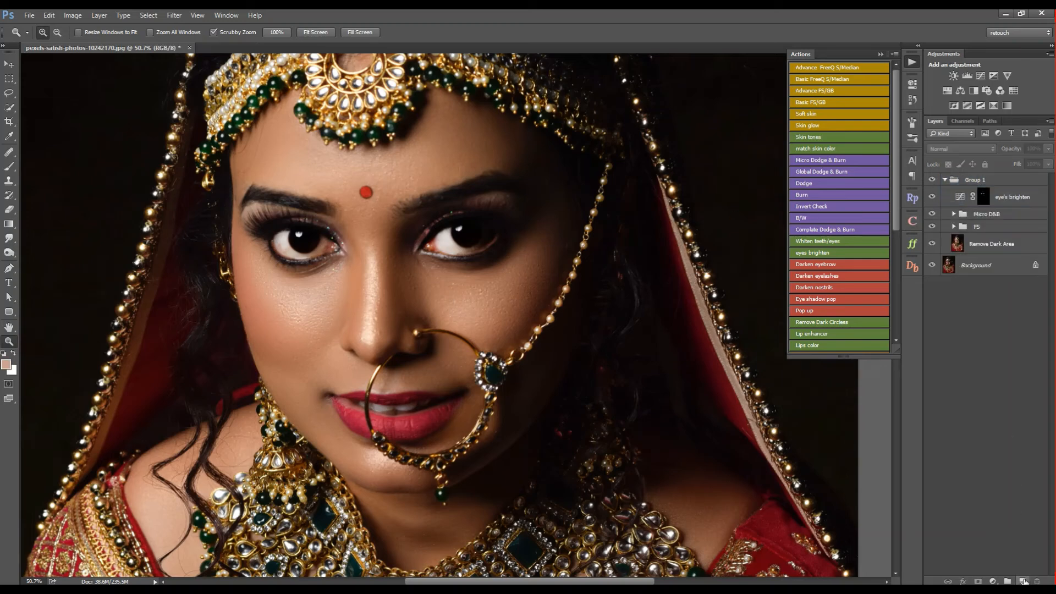
{"action": "left_click", "coordinate": [1023, 581]}
{"action": "left_click", "coordinate": [965, 147]}
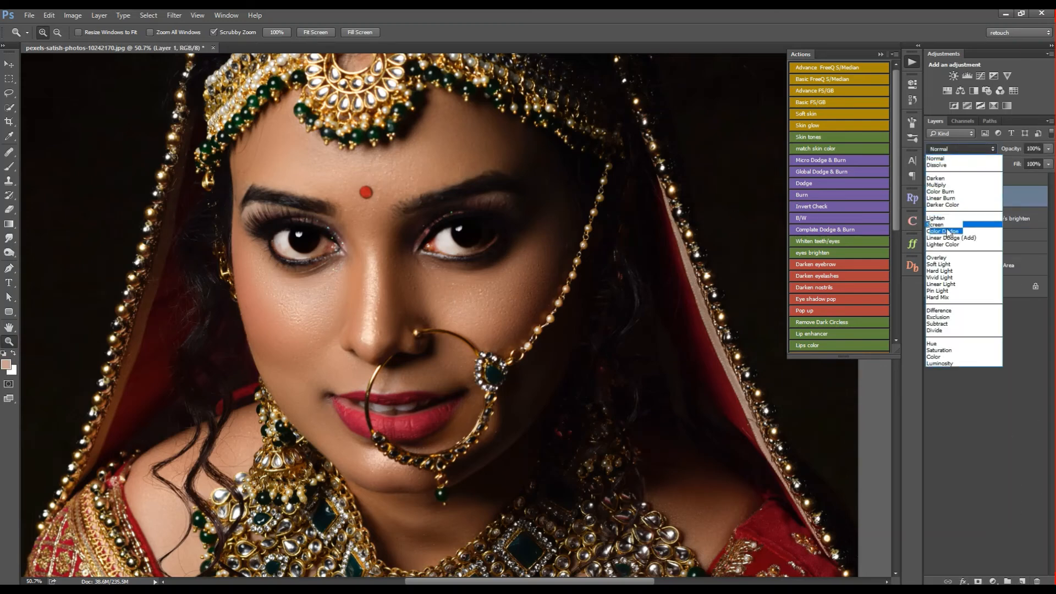
{"action": "left_click", "coordinate": [947, 265]}
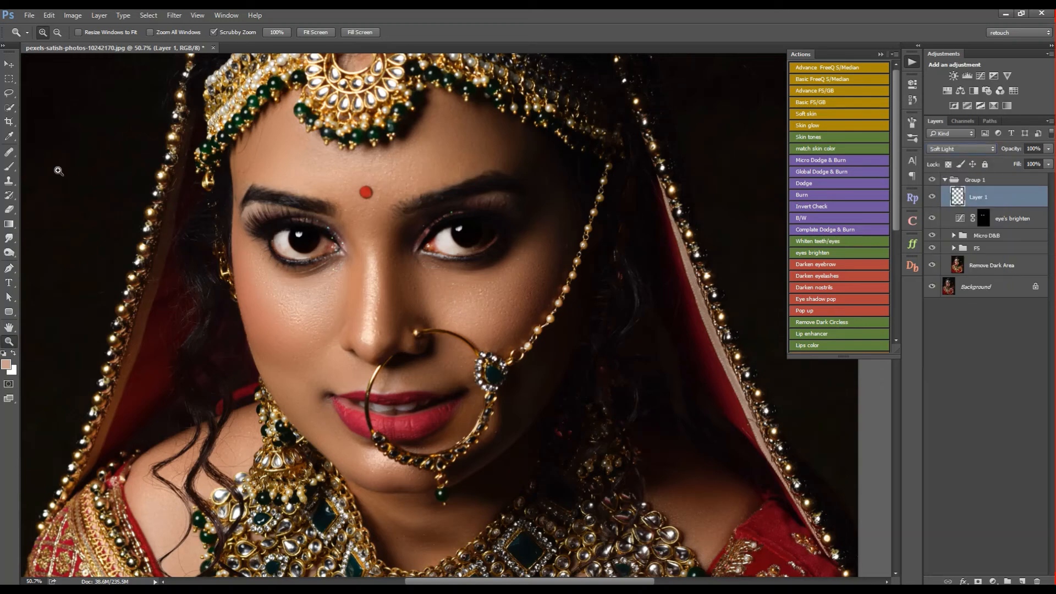
- Sample the cheek and lip colors and brush them over the cheeks and lips on Layer 1 at 1% flow
{"action": "key", "text": "alt"}
{"action": "left_click", "coordinate": [9, 166]}
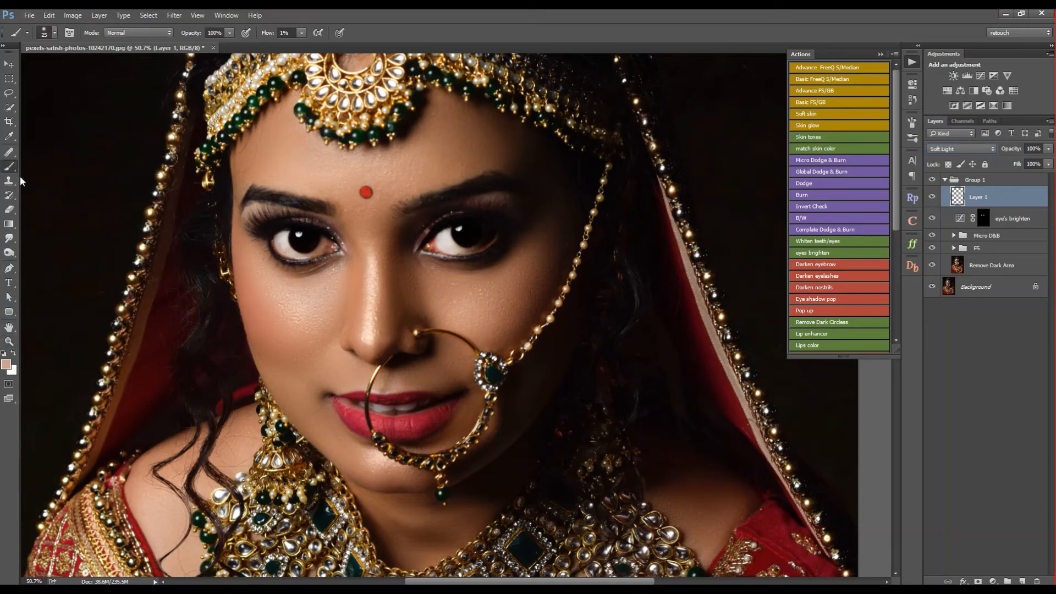
{"action": "left_click", "coordinate": [249, 287], "text": "alt"}
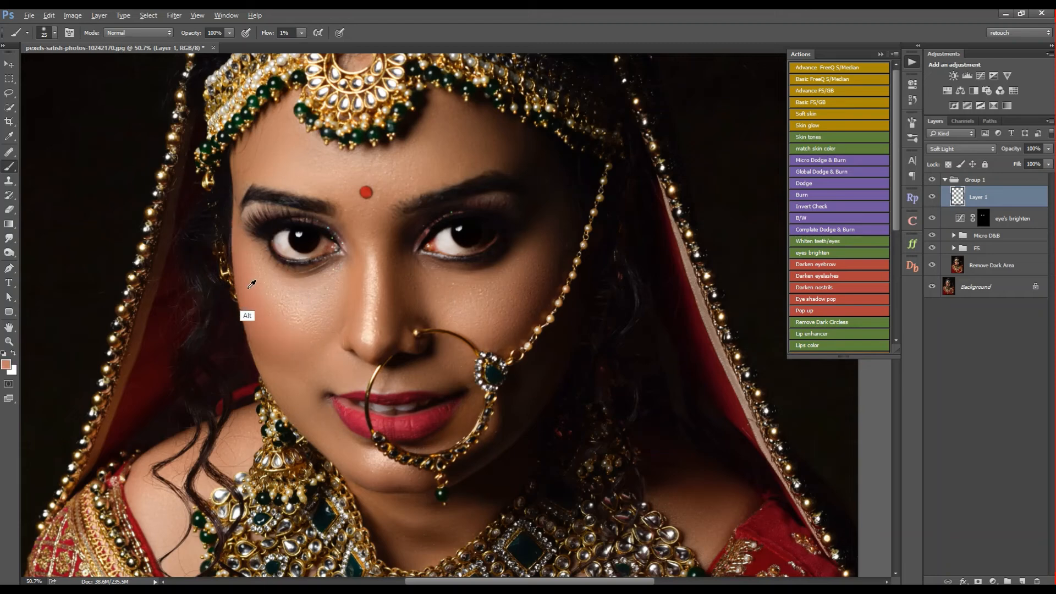
{"action": "left_click", "coordinate": [421, 419], "text": "alt"}
{"action": "key", "text": "]"}
{"action": "key", "text": "]"}
{"action": "key", "text": "]"}
{"action": "key", "text": "]"}
{"action": "key", "text": "]"}
{"action": "key", "text": "]"}
{"action": "key", "text": "]"}
{"action": "key", "text": "]"}
{"action": "key", "text": "]"}
{"action": "key", "text": "]"}
{"action": "key", "text": "]"}
{"action": "key", "text": "bracketright"}
- View the whole portrait and switch Layer 1 off and on to compare the cheek and lip coloring
{"action": "key", "text": "z"}
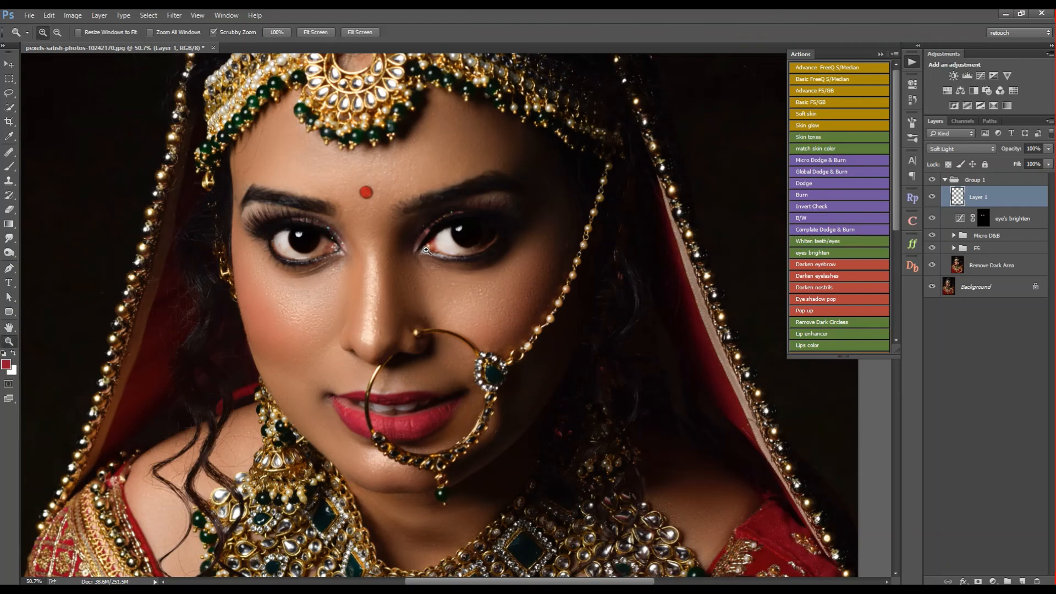
{"action": "key", "text": "ctrl+0"}
{"action": "left_click", "coordinate": [932, 197]}
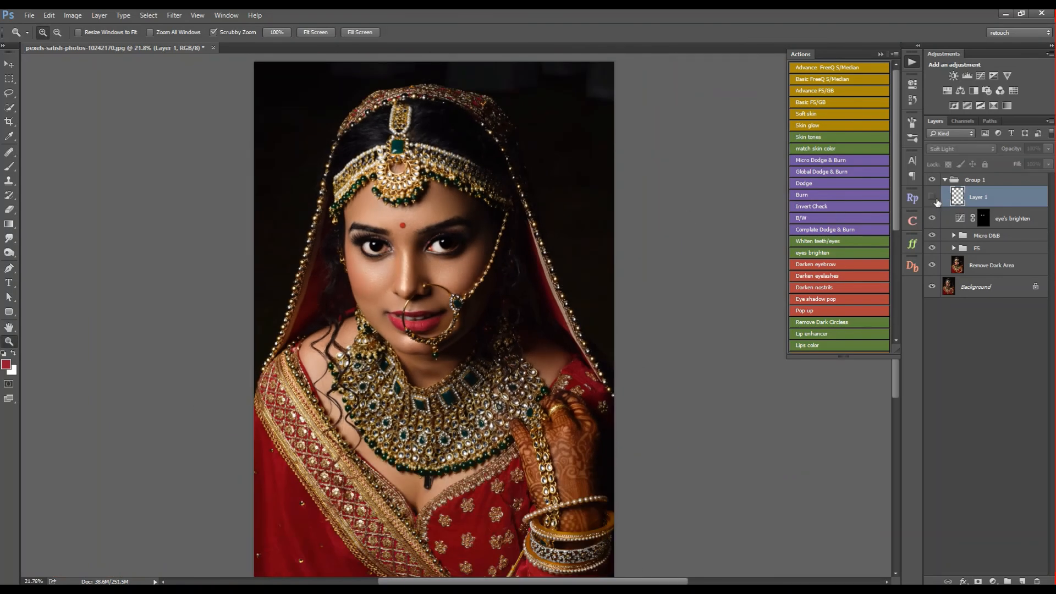
{"action": "left_click", "coordinate": [933, 199]}
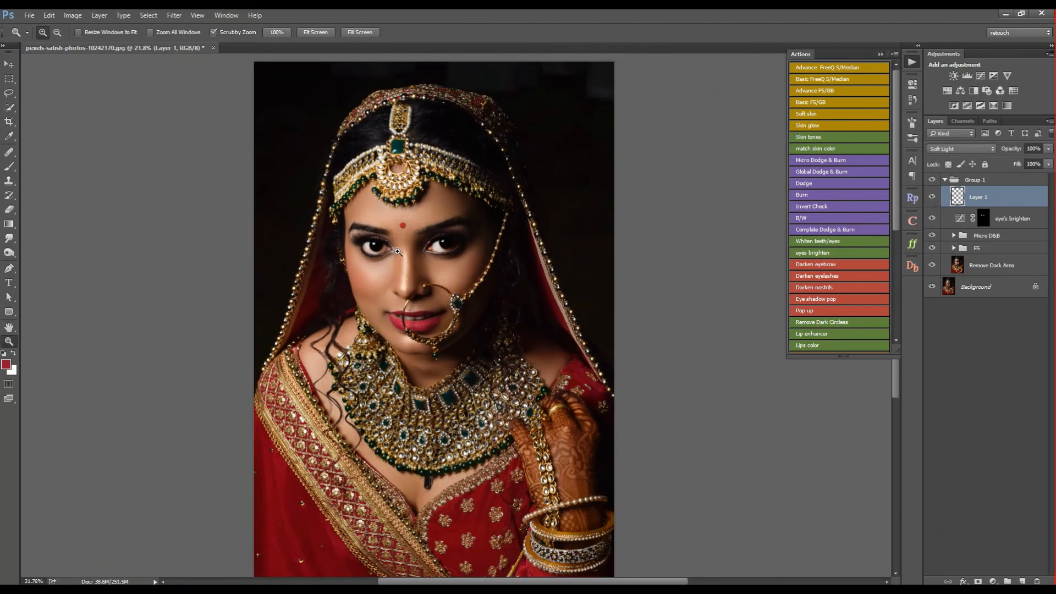
{"action": "left_click_drag", "start_coordinate": [398, 253], "coordinate": [484, 264]}
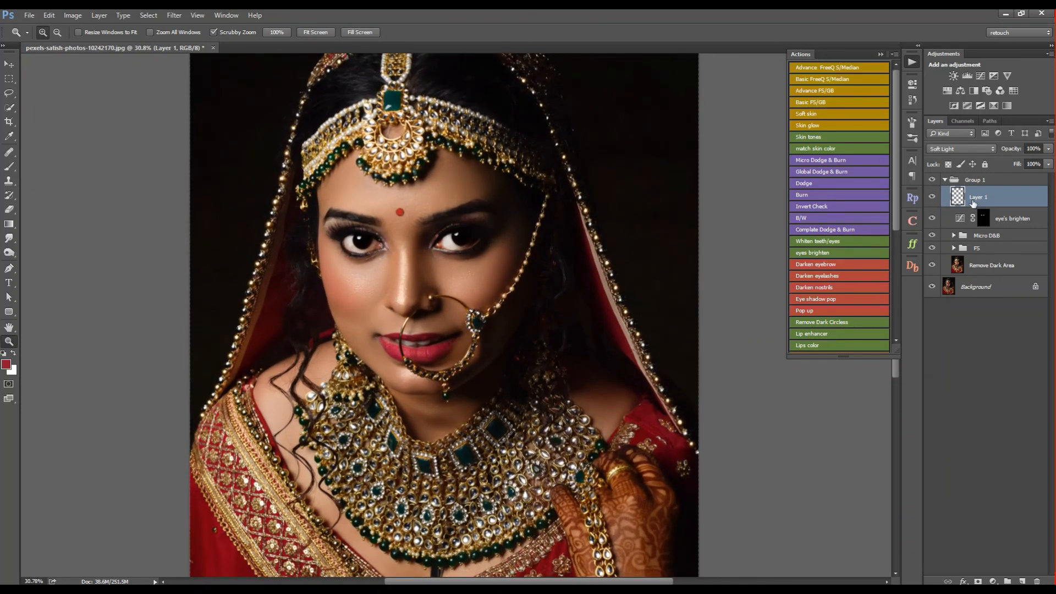
- Switch Group 1 off and on repeatedly to compare the complete retouch with the original, both near the face and across the whole portrait
{"action": "left_click", "coordinate": [933, 180]}
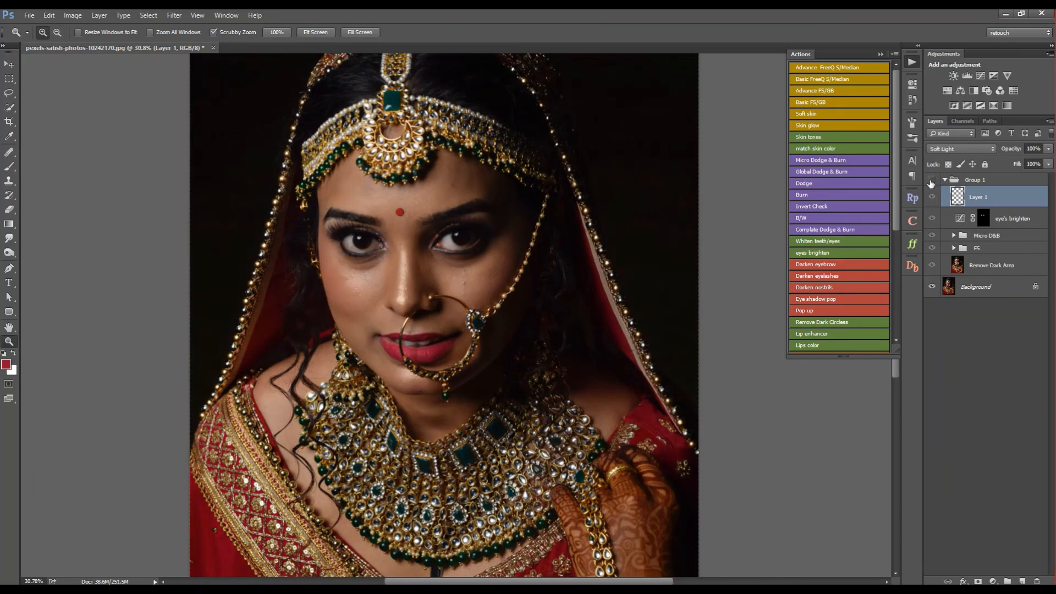
{"action": "left_click", "coordinate": [933, 180]}
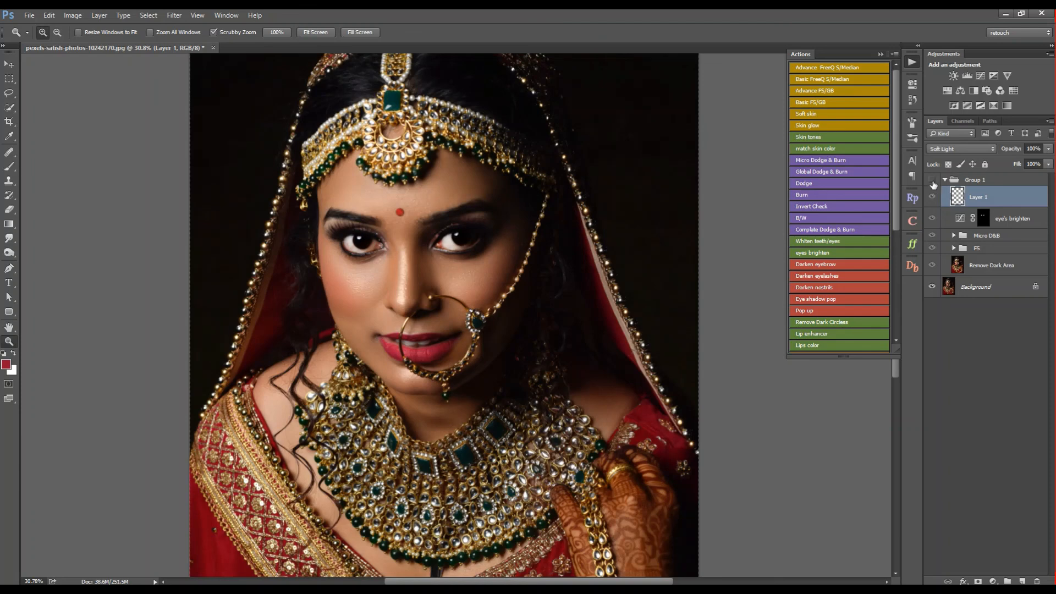
{"action": "left_click", "coordinate": [932, 180]}
{"action": "left_click", "coordinate": [933, 180]}
{"action": "scroll", "coordinate": [460, 264], "scroll_direction": "down", "scroll_amount": 5}
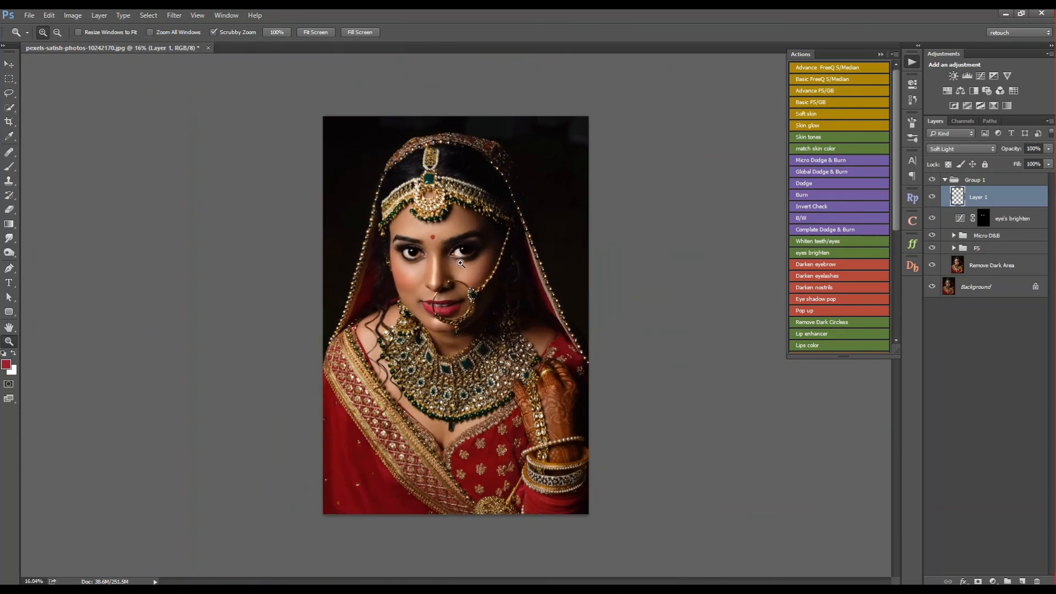
{"action": "left_click", "coordinate": [933, 180]}
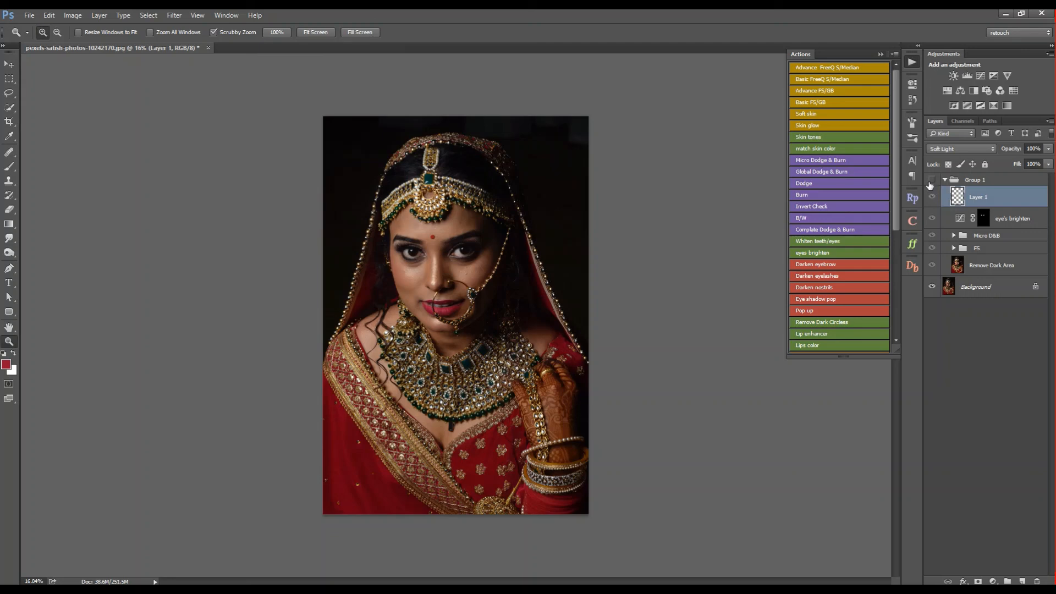
{"action": "left_click", "coordinate": [932, 181]}
{"action": "left_click", "coordinate": [933, 182]}
{"action": "left_click", "coordinate": [933, 182]}
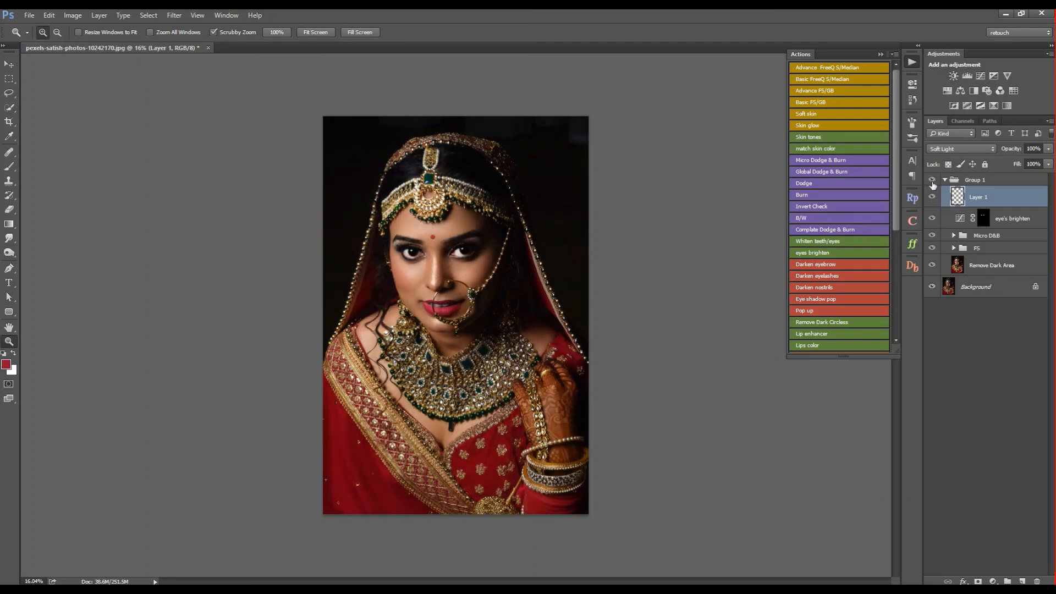
{"action": "left_click", "coordinate": [933, 181]}
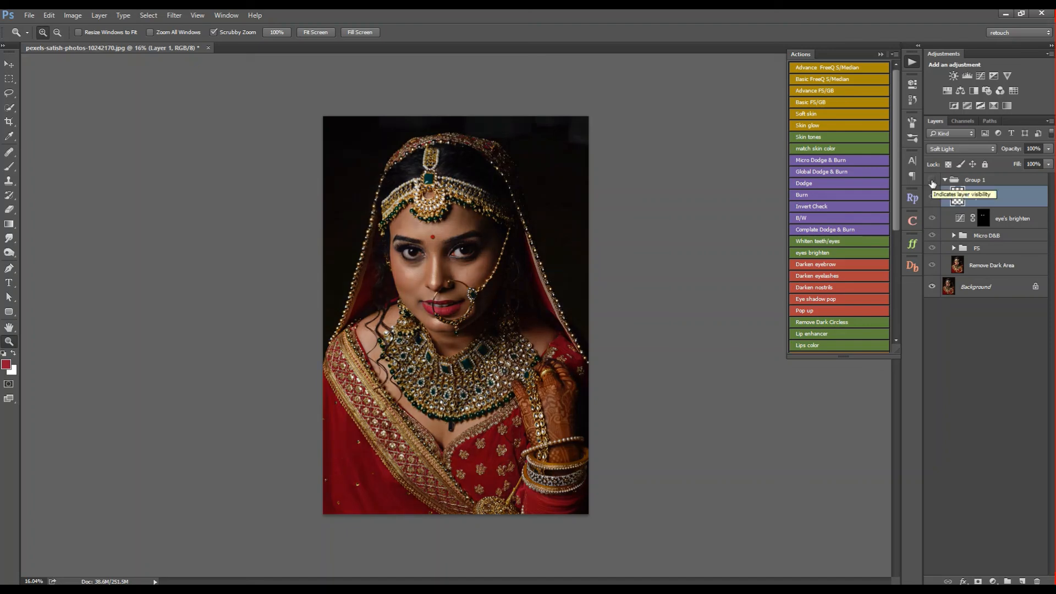
{"action": "left_click", "coordinate": [932, 183]}
{"action": "left_click", "coordinate": [436, 247]}
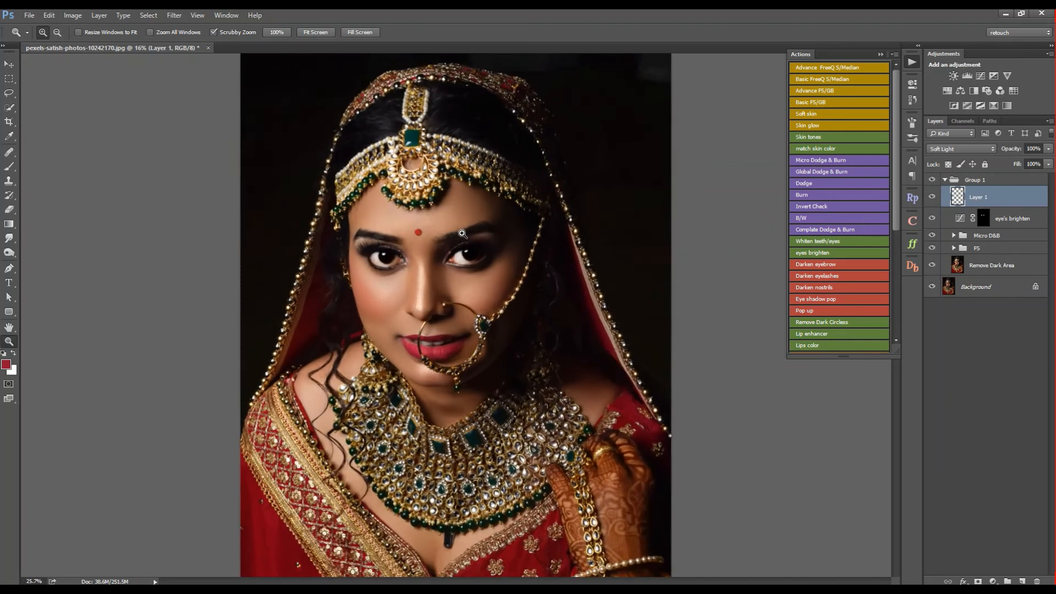
{"action": "left_click", "coordinate": [9, 64]}
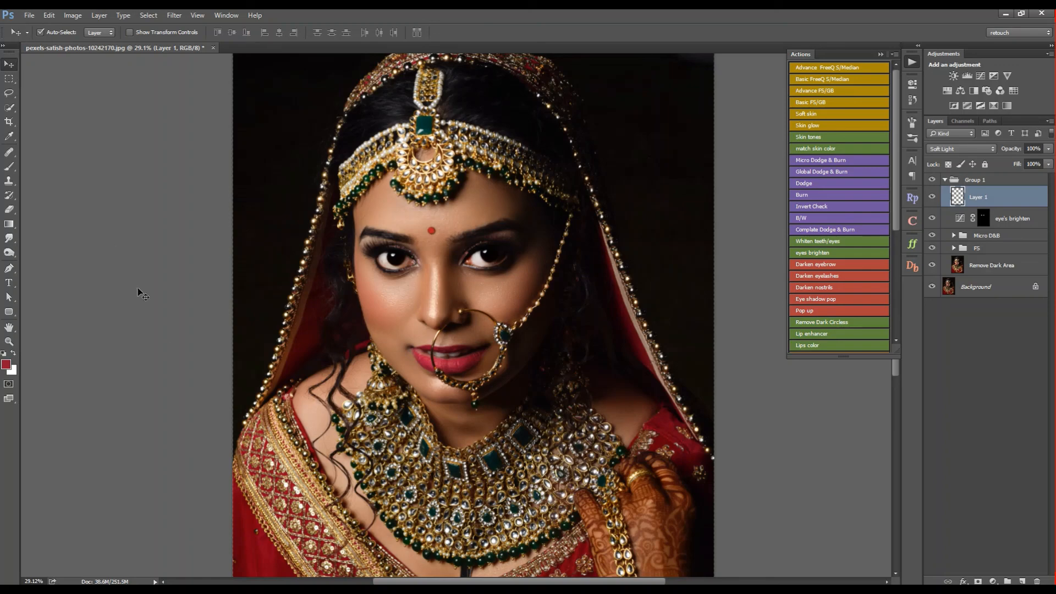